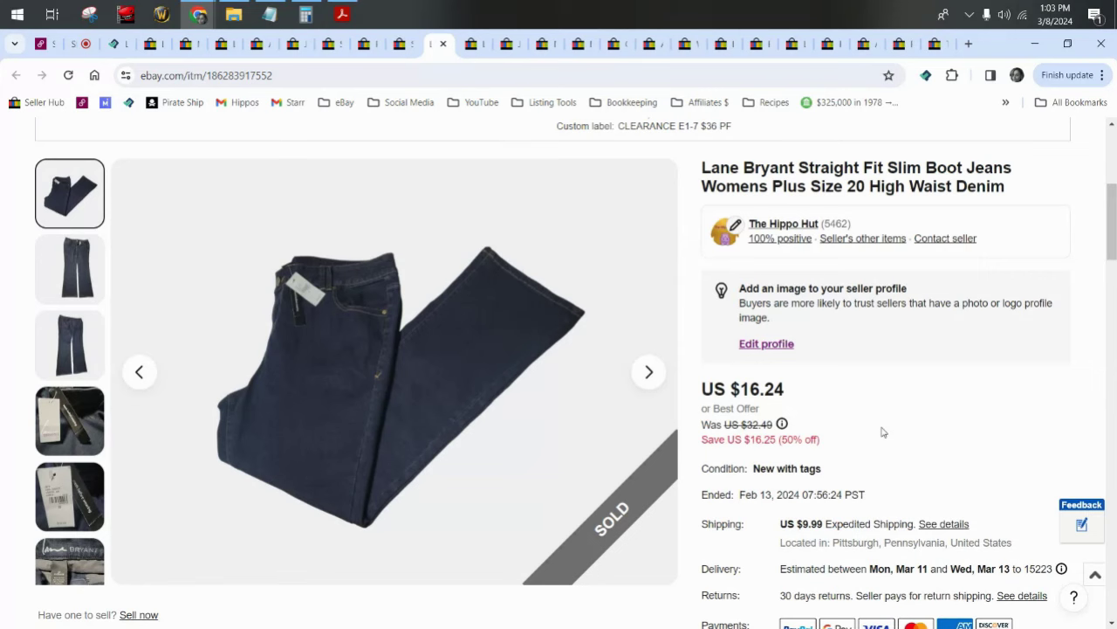
Switch to the List Perfectly listings, show only active items, and sort them by Updated date in ascending order
{"action": "left_click", "coordinate": [114, 45]}
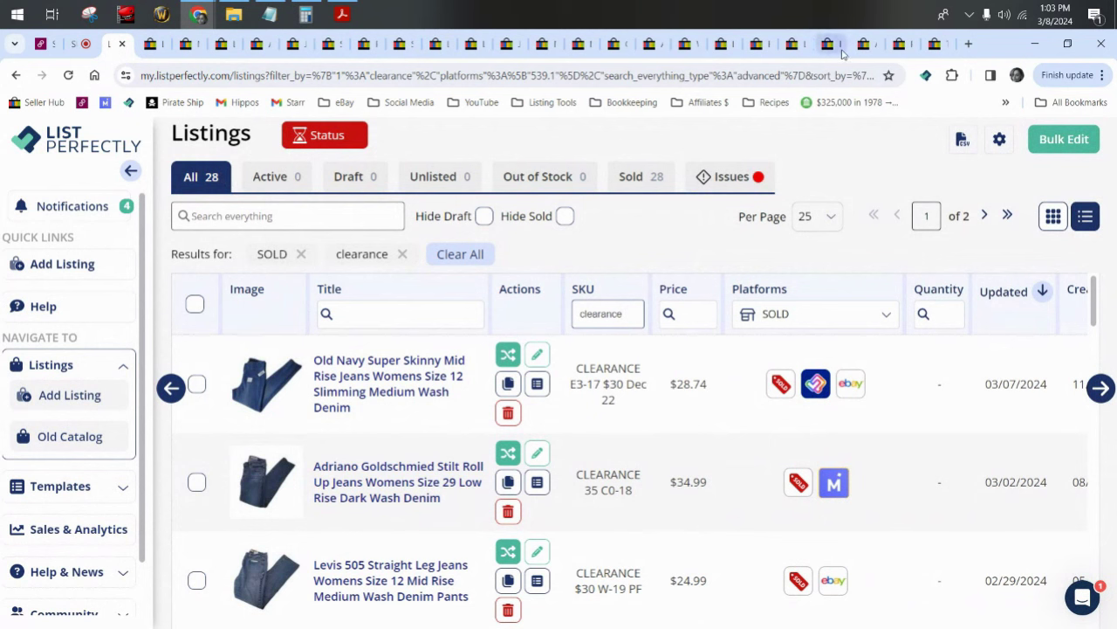
{"action": "left_click", "coordinate": [273, 177]}
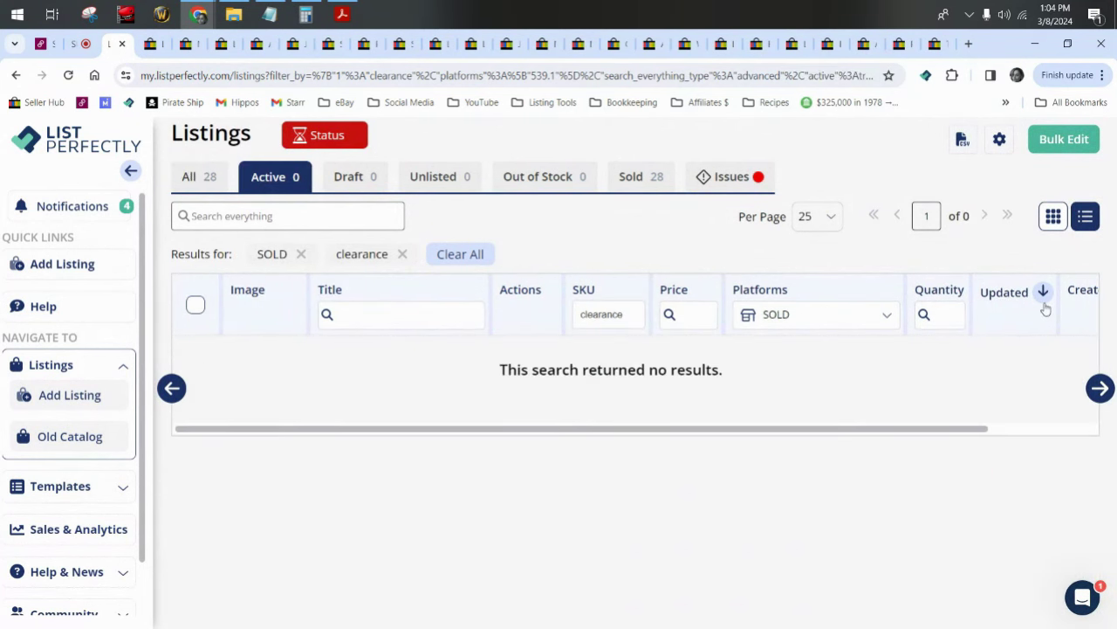
{"action": "left_click", "coordinate": [1099, 387]}
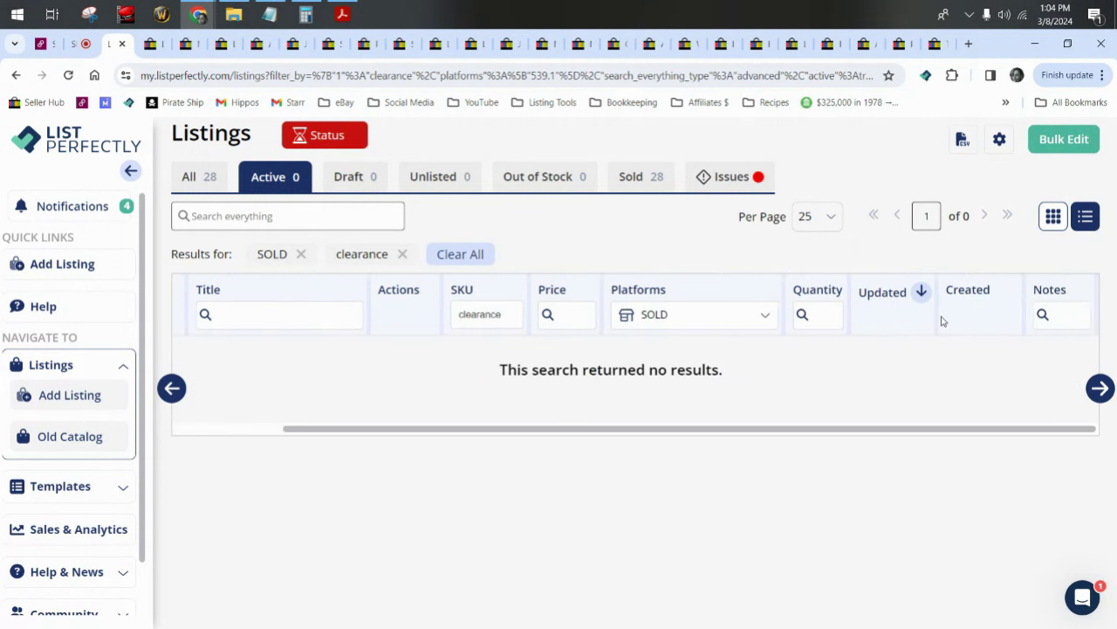
{"action": "left_click", "coordinate": [924, 291]}
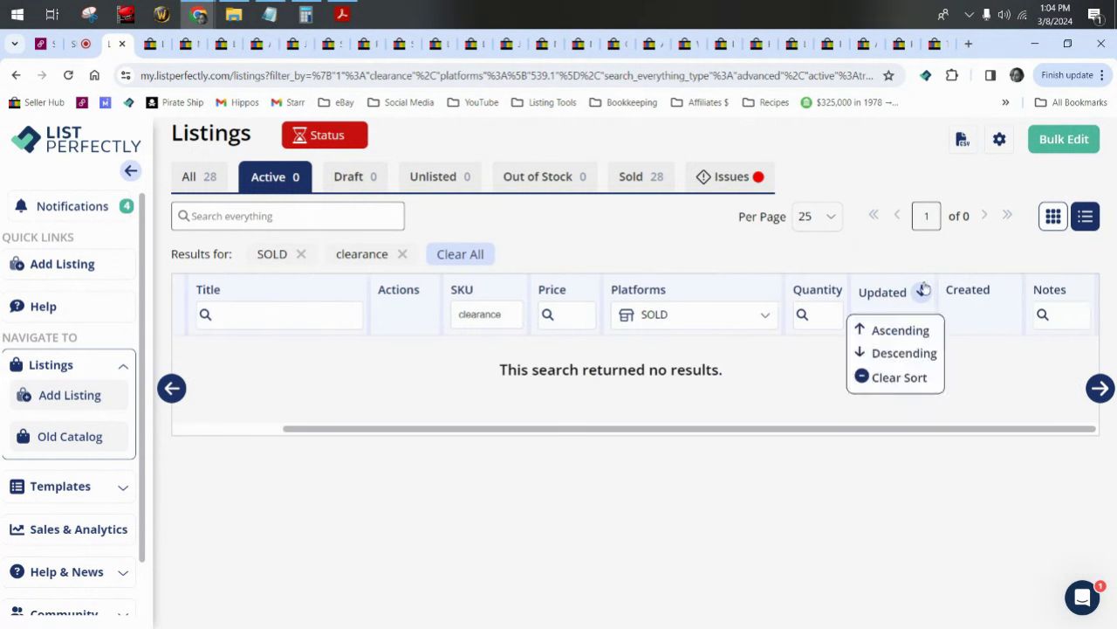
{"action": "left_click", "coordinate": [916, 329]}
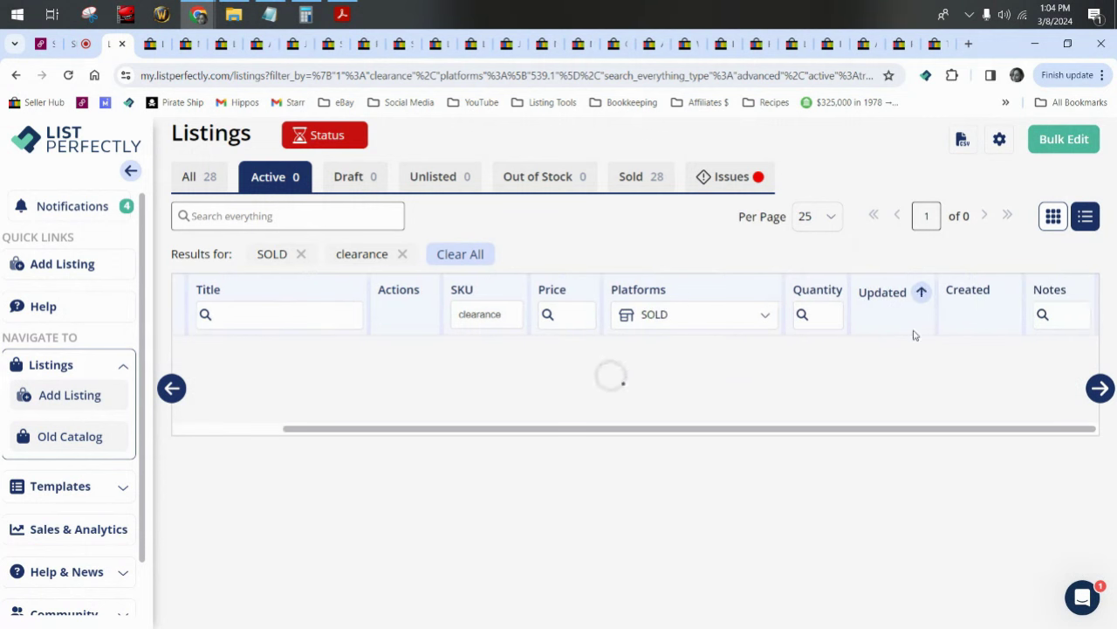
Remove the SOLD platform filter and examine the Updated dates, Created dates and notes of the active clearance listings
{"action": "left_click", "coordinate": [699, 322]}
{"action": "left_click", "coordinate": [481, 224]}
{"action": "left_click", "coordinate": [876, 332]}
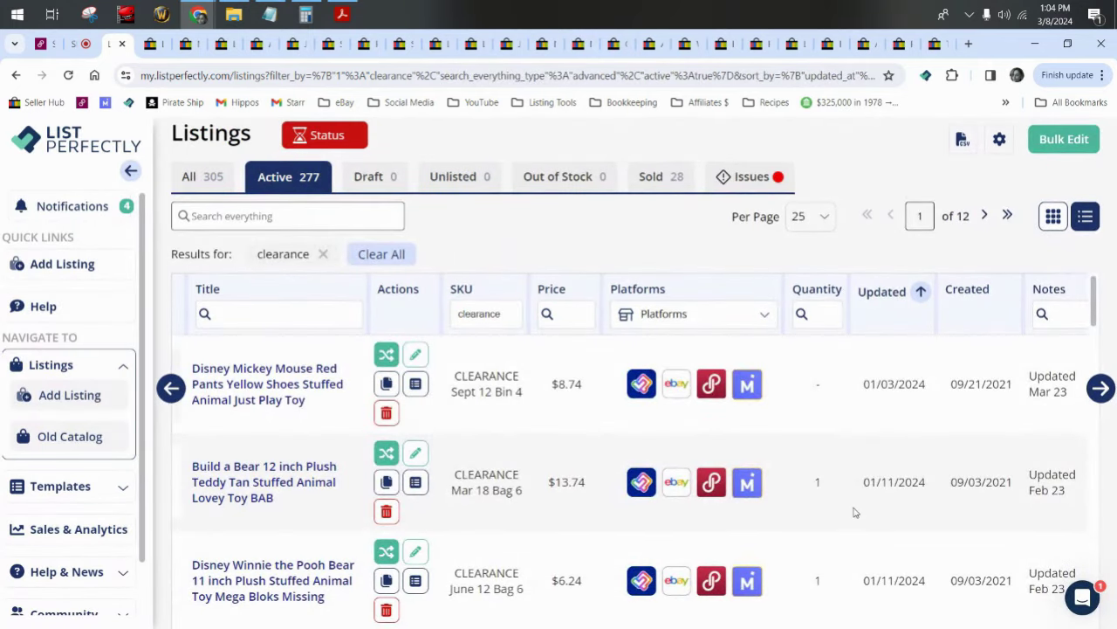
{"action": "left_click", "coordinate": [1100, 389]}
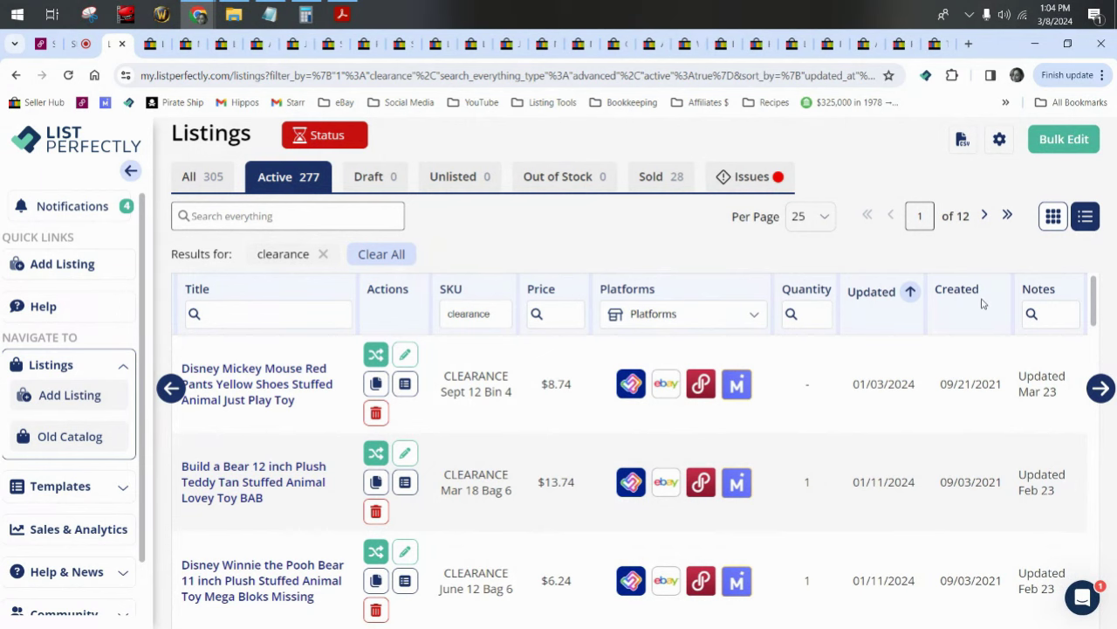
{"action": "scroll", "coordinate": [972, 327], "scroll_direction": "down", "scroll_amount": 4}
{"action": "scroll", "coordinate": [970, 342], "scroll_direction": "down", "scroll_amount": 5}
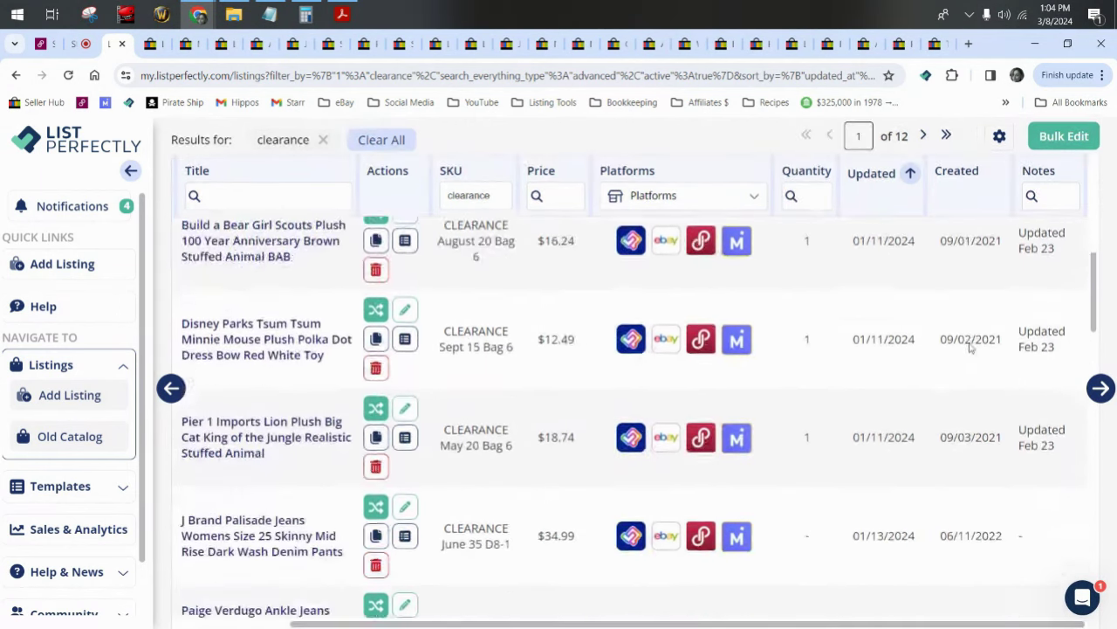
Try to return to an earlier Listed Items page through the browser history
{"action": "left_click", "coordinate": [16, 75]}
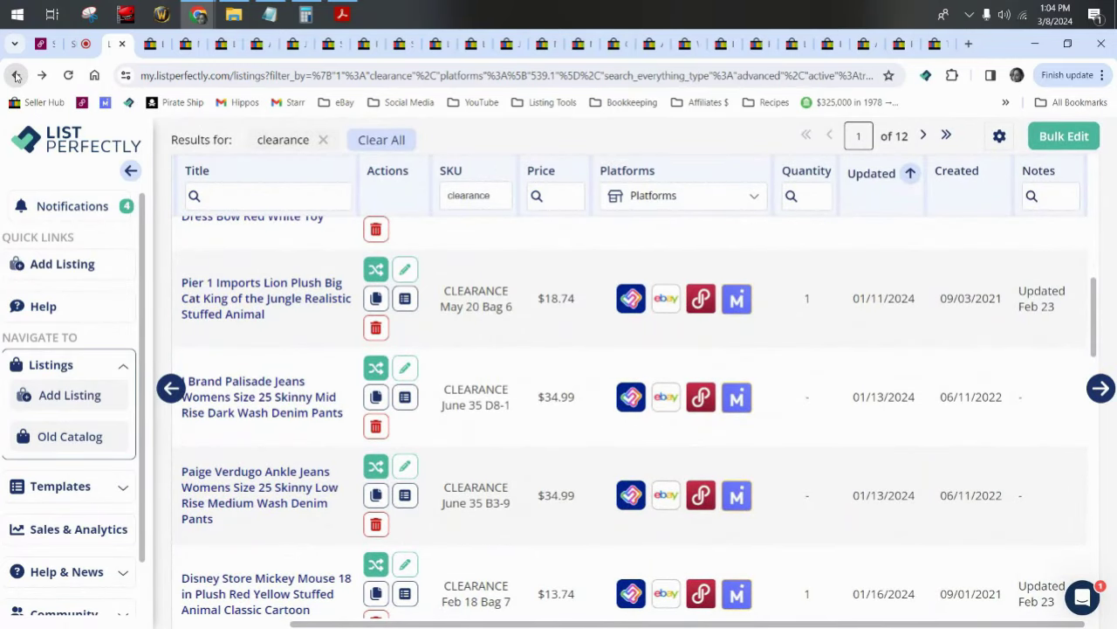
{"action": "right_click", "coordinate": [16, 76]}
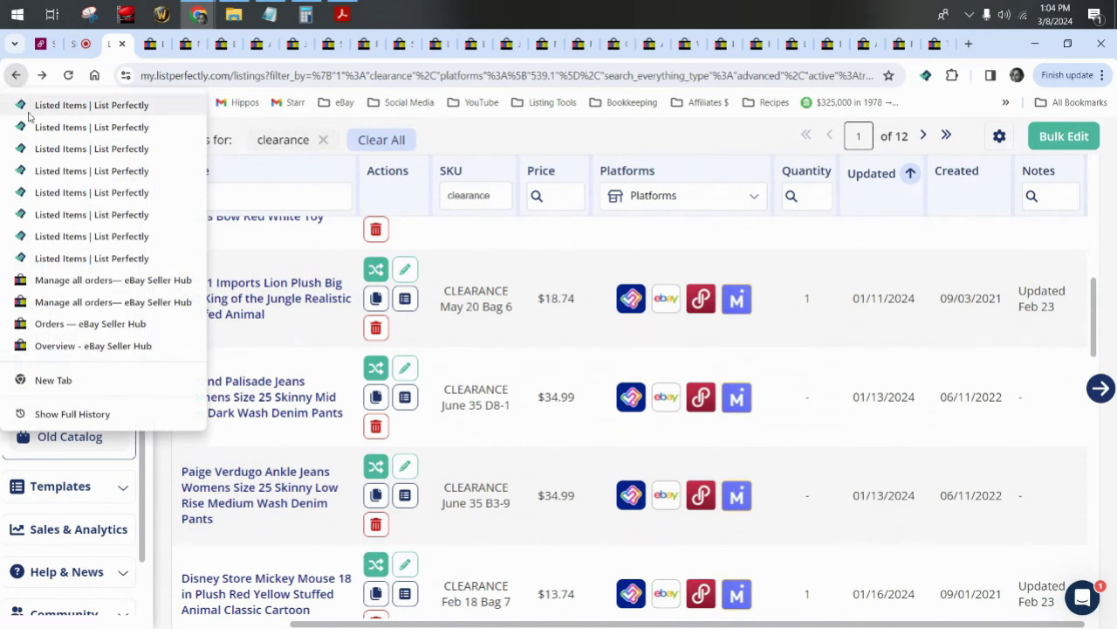
{"action": "left_click", "coordinate": [69, 171]}
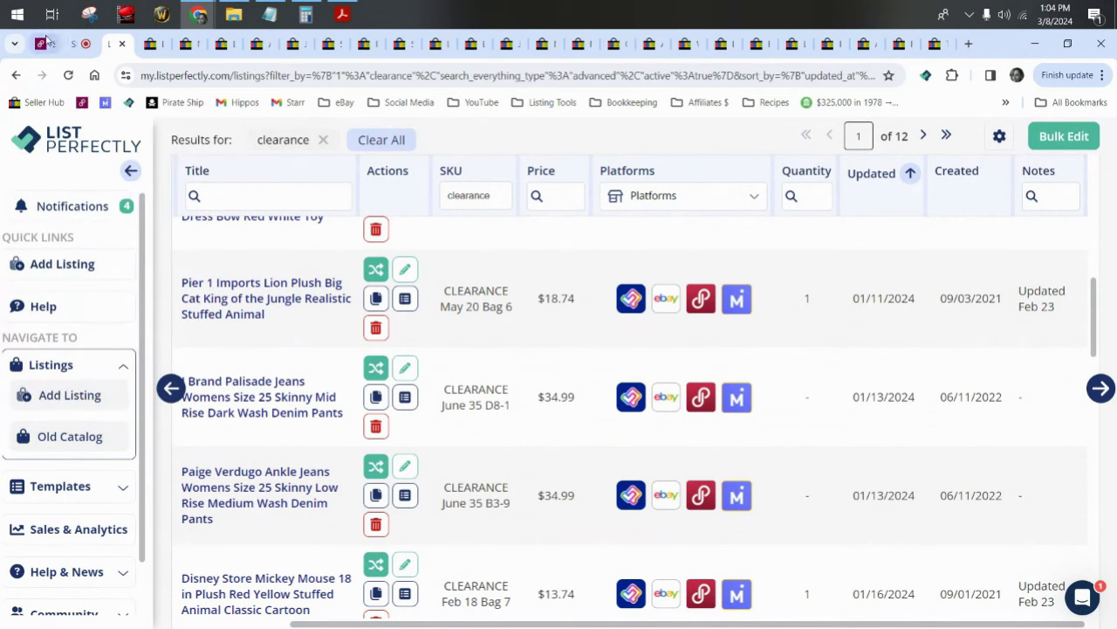
{"action": "right_click", "coordinate": [15, 76]}
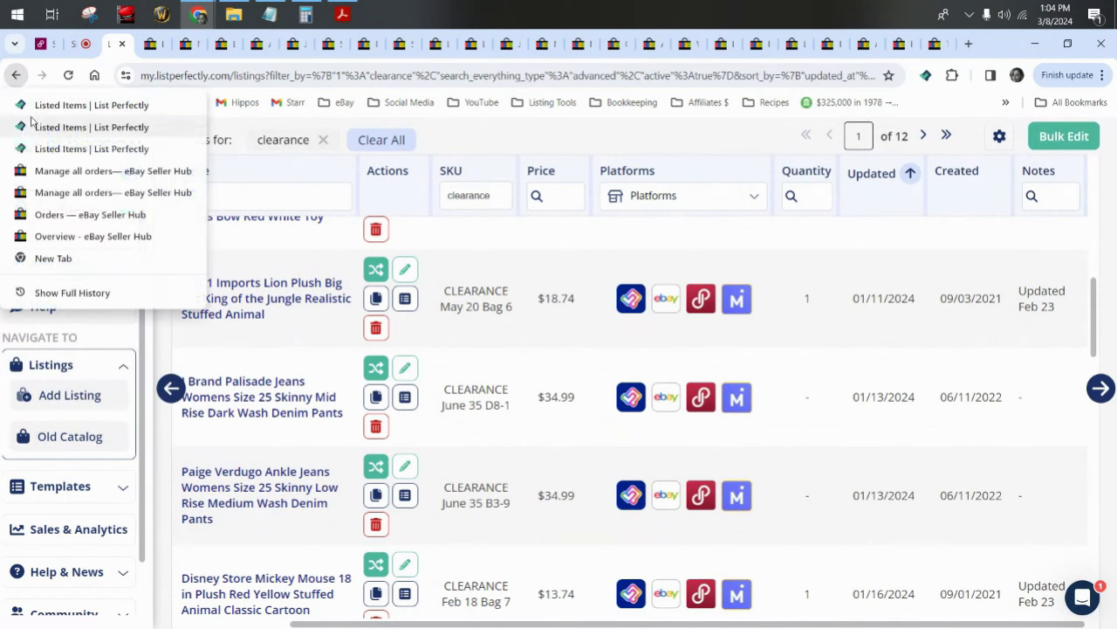
{"action": "left_click", "coordinate": [59, 149]}
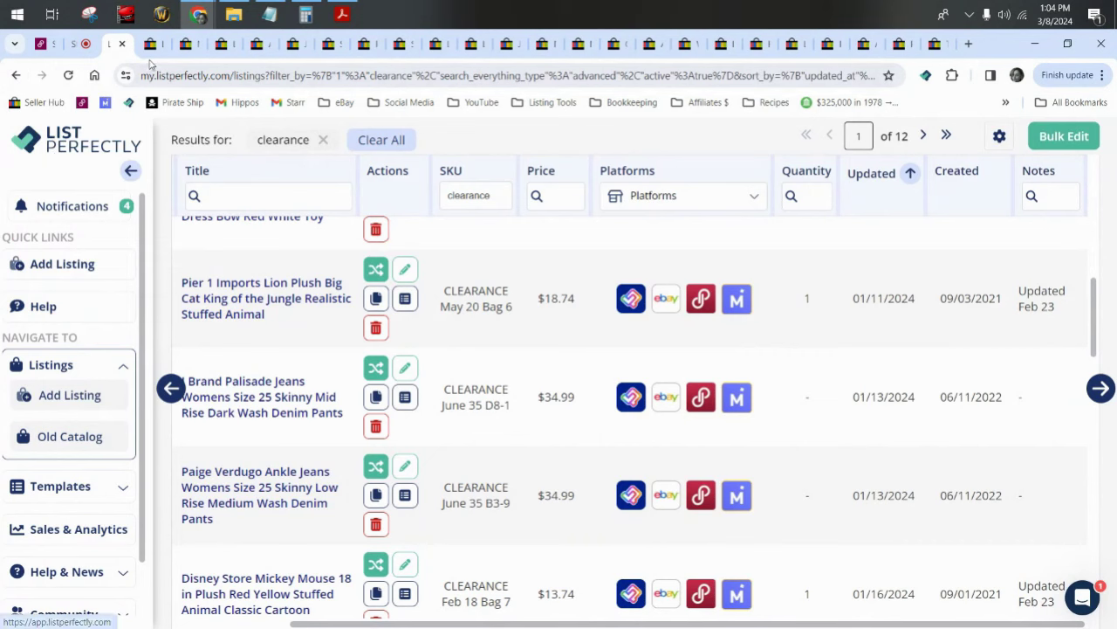
Check the sold Silver Suki Jeans listing on eBay and return to the List Perfectly clearance listings
{"action": "scroll", "coordinate": [210, 185], "scroll_direction": "up", "scroll_amount": 1}
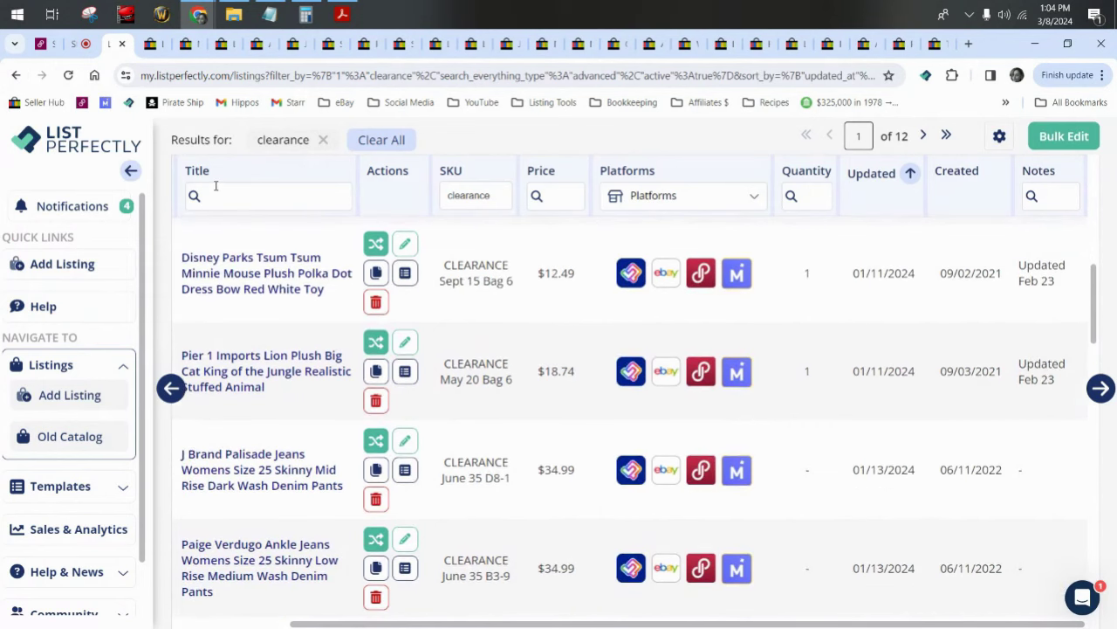
{"action": "left_click", "coordinate": [325, 44]}
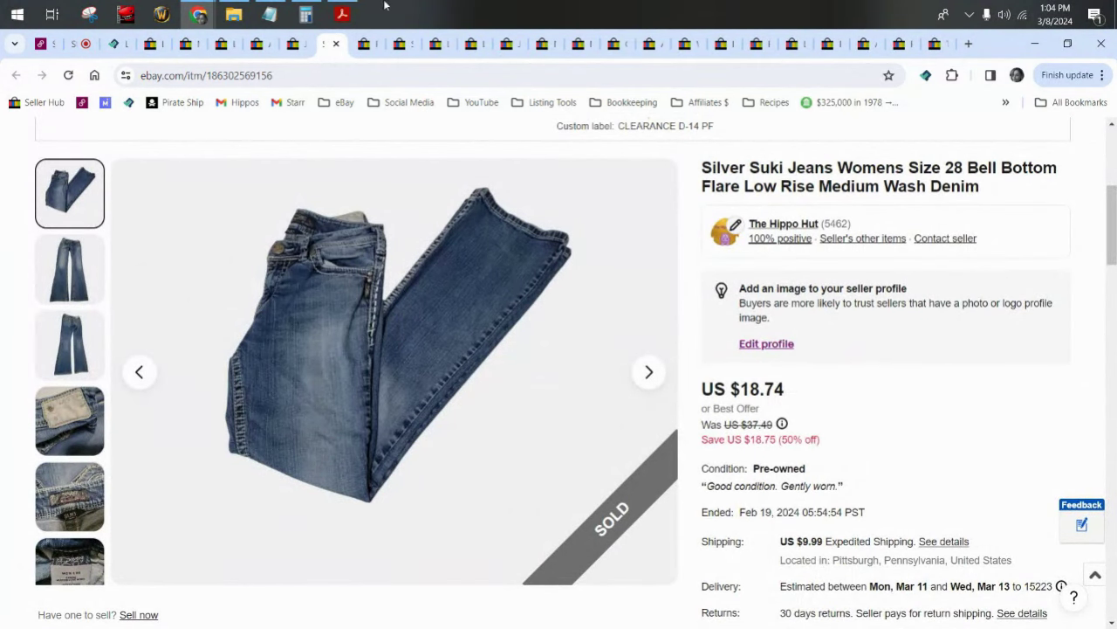
{"action": "left_click", "coordinate": [109, 44]}
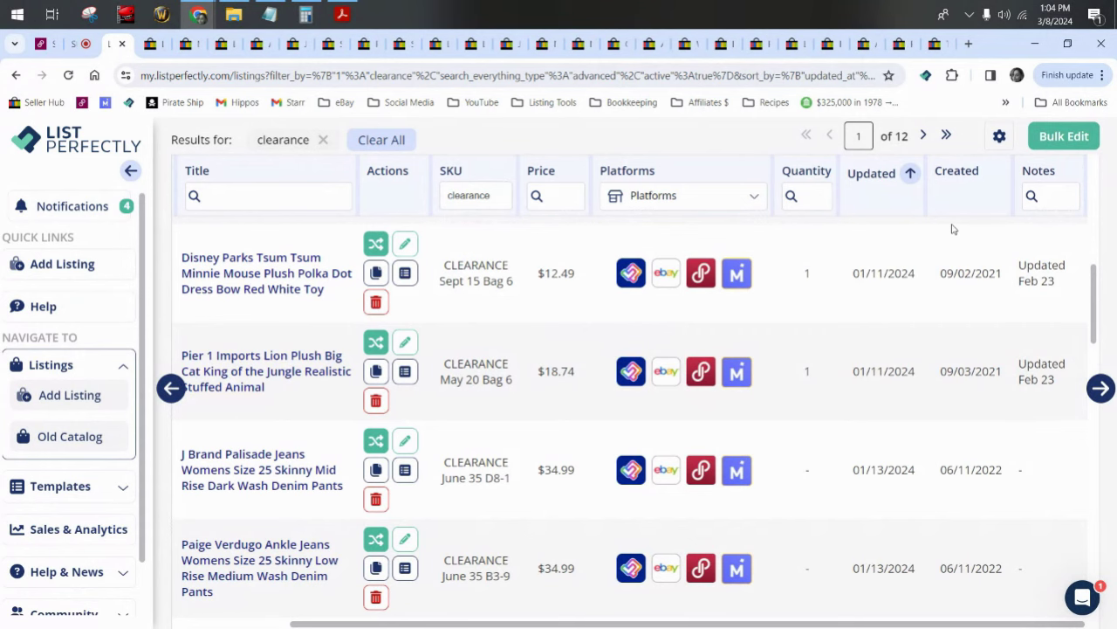
Remove the clearance filter from the active listings and sort them all by Updated date in ascending order
{"action": "left_click", "coordinate": [171, 388]}
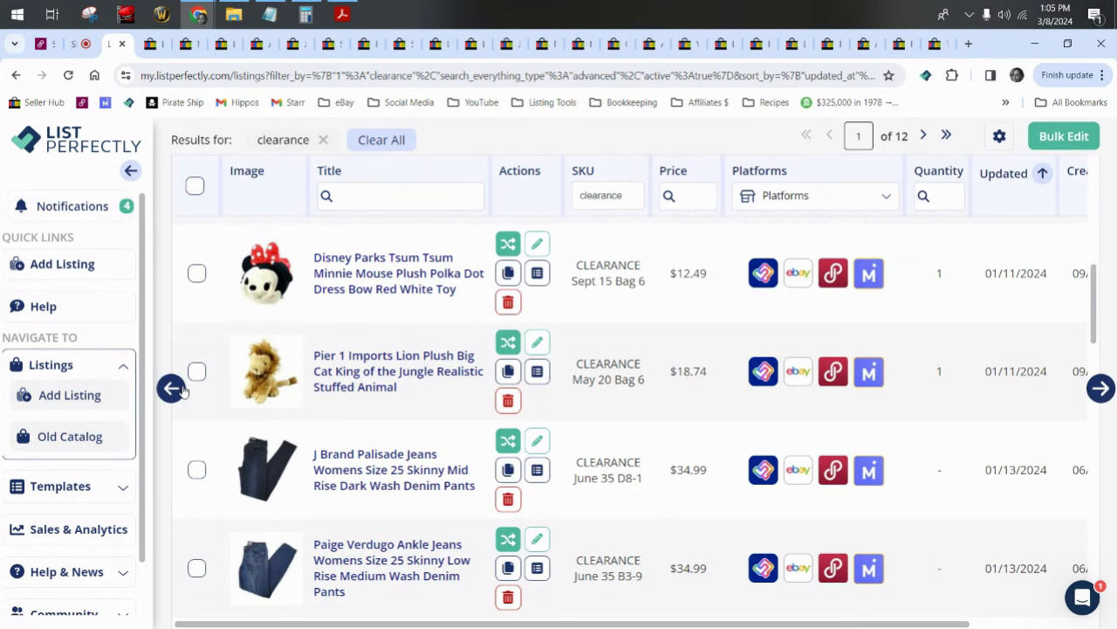
{"action": "scroll", "coordinate": [210, 437], "scroll_direction": "up", "scroll_amount": 1}
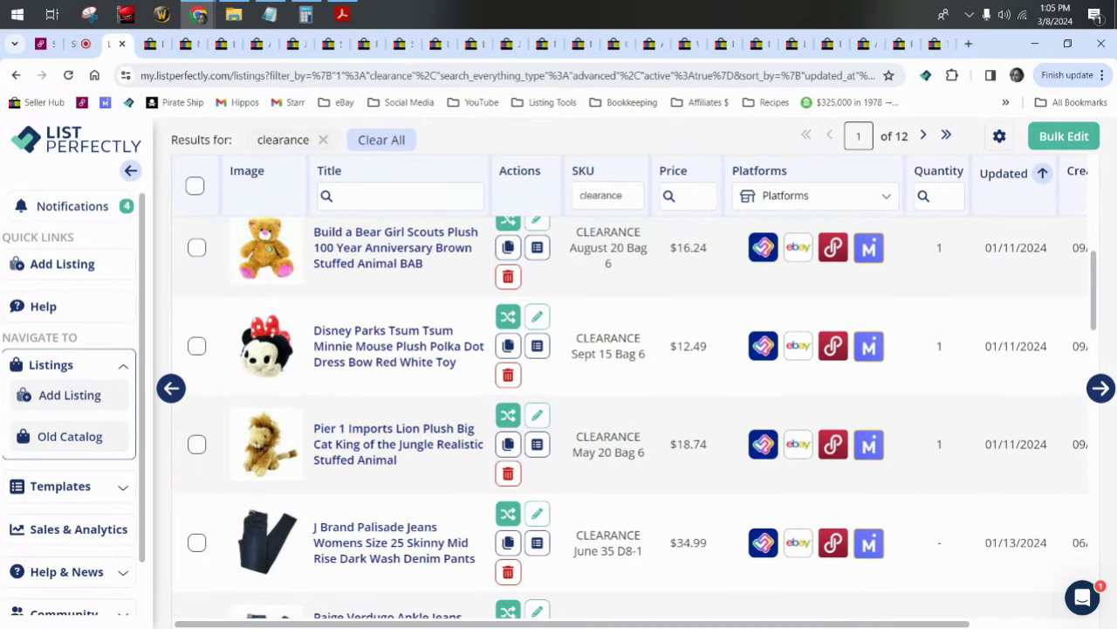
{"action": "left_click_drag", "start_coordinate": [659, 624], "coordinate": [911, 627]}
{"action": "left_click", "coordinate": [323, 254]}
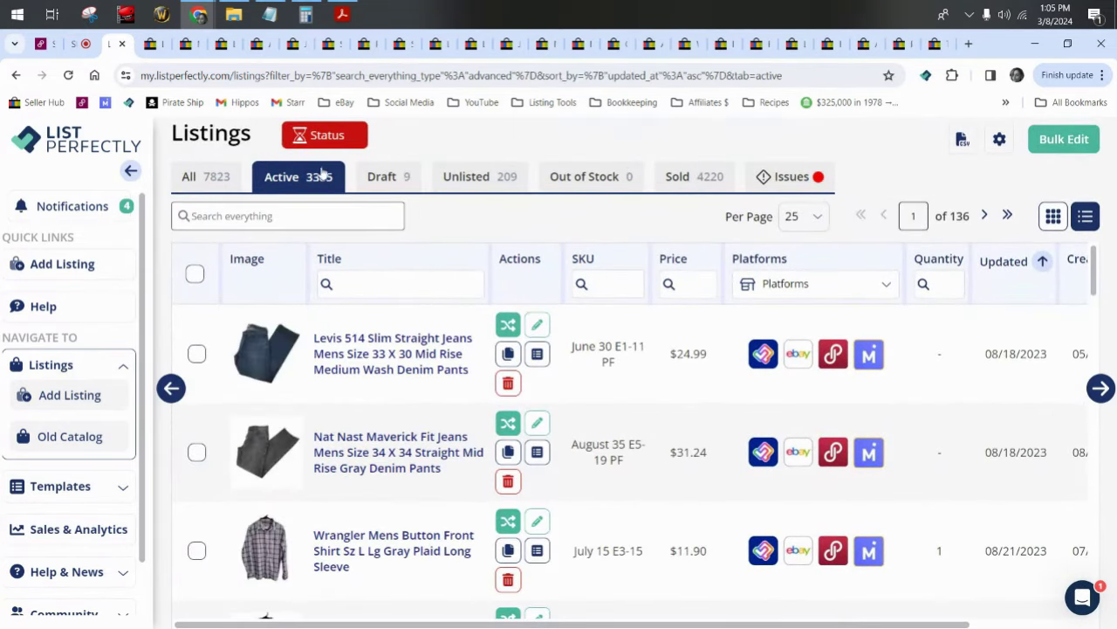
{"action": "left_click", "coordinate": [1042, 262]}
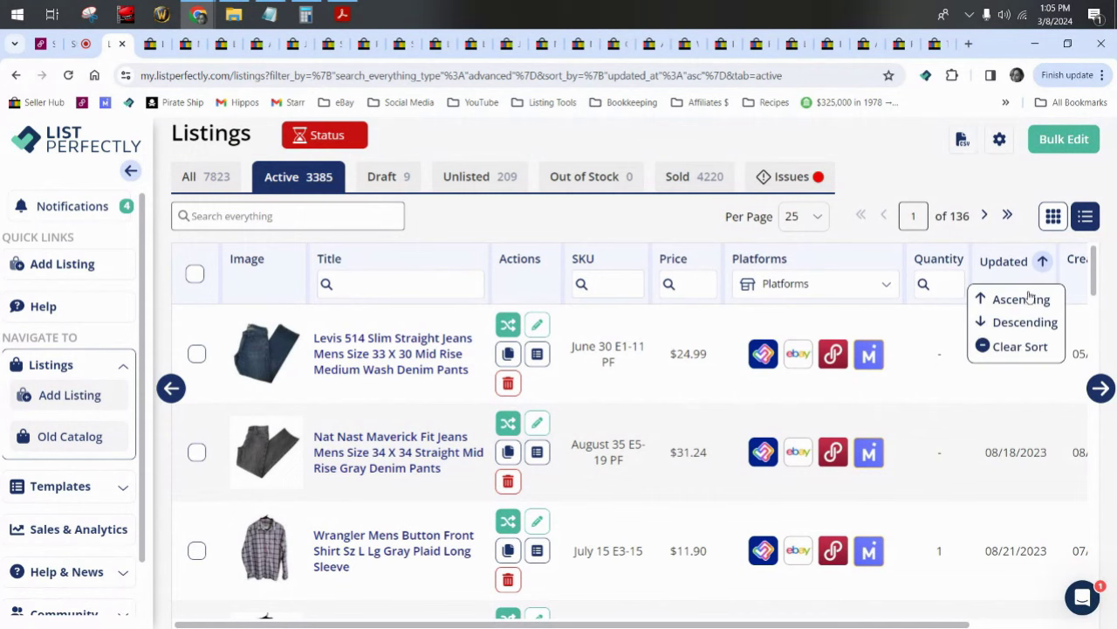
{"action": "left_click", "coordinate": [1027, 300]}
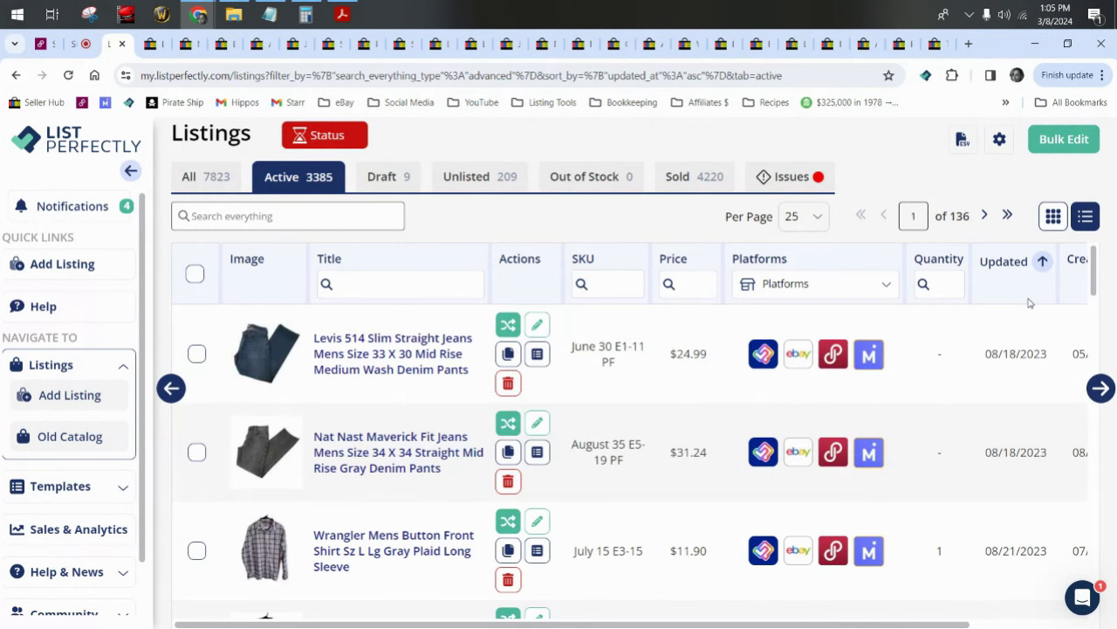
Examine the titles, images, Updated dates and Created dates of the least recently updated active listings
{"action": "scroll", "coordinate": [556, 438], "scroll_direction": "down", "scroll_amount": 3}
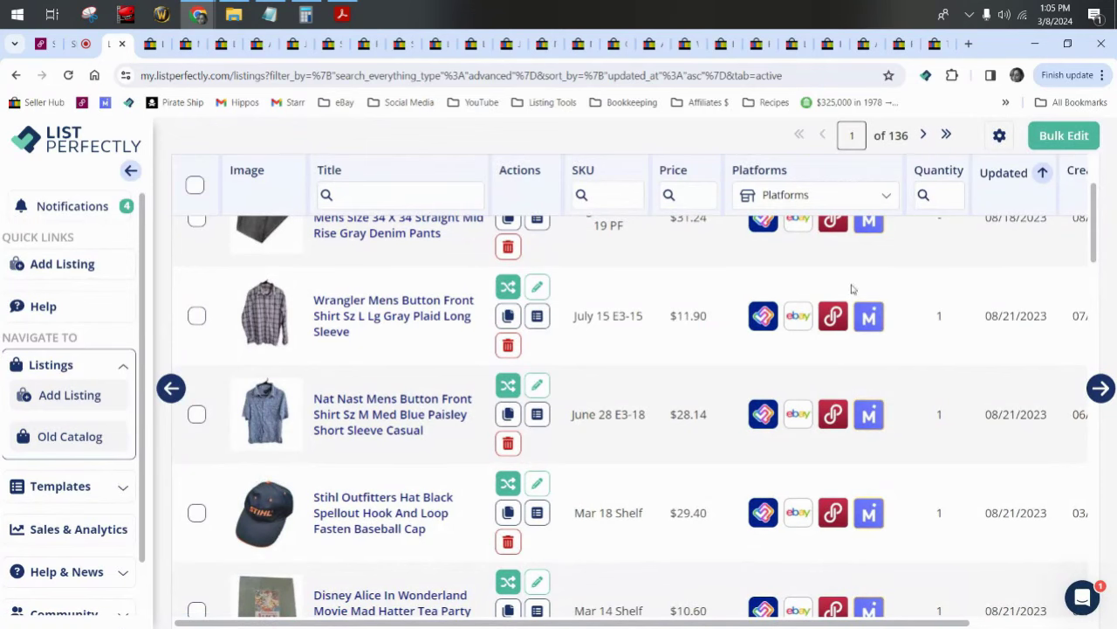
{"action": "left_click", "coordinate": [1100, 388]}
{"action": "left_click", "coordinate": [1100, 387]}
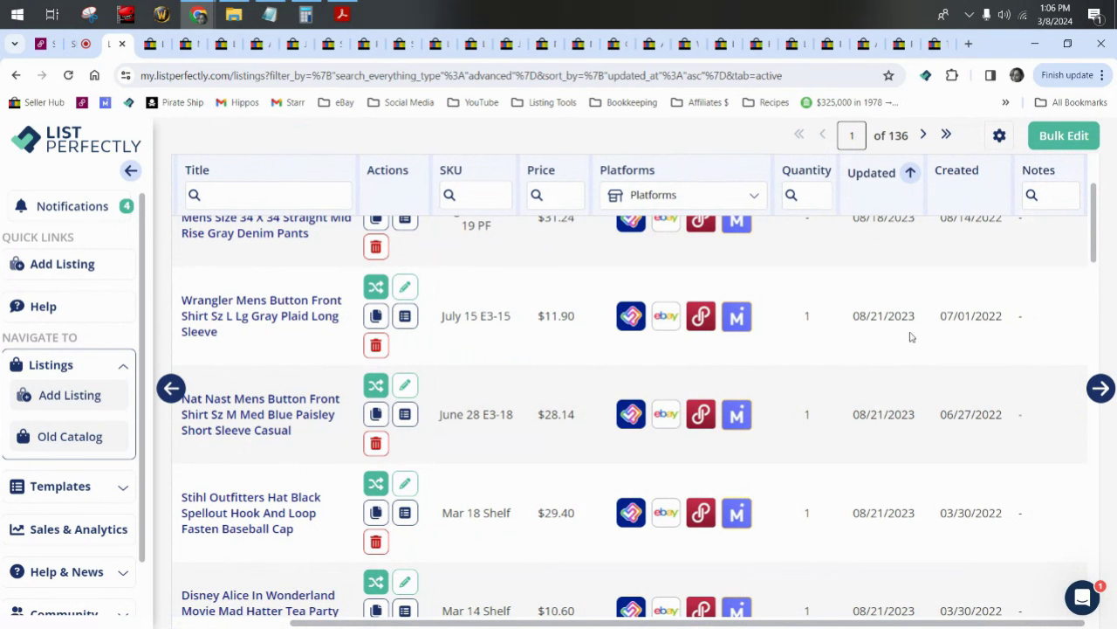
{"action": "left_click", "coordinate": [171, 387]}
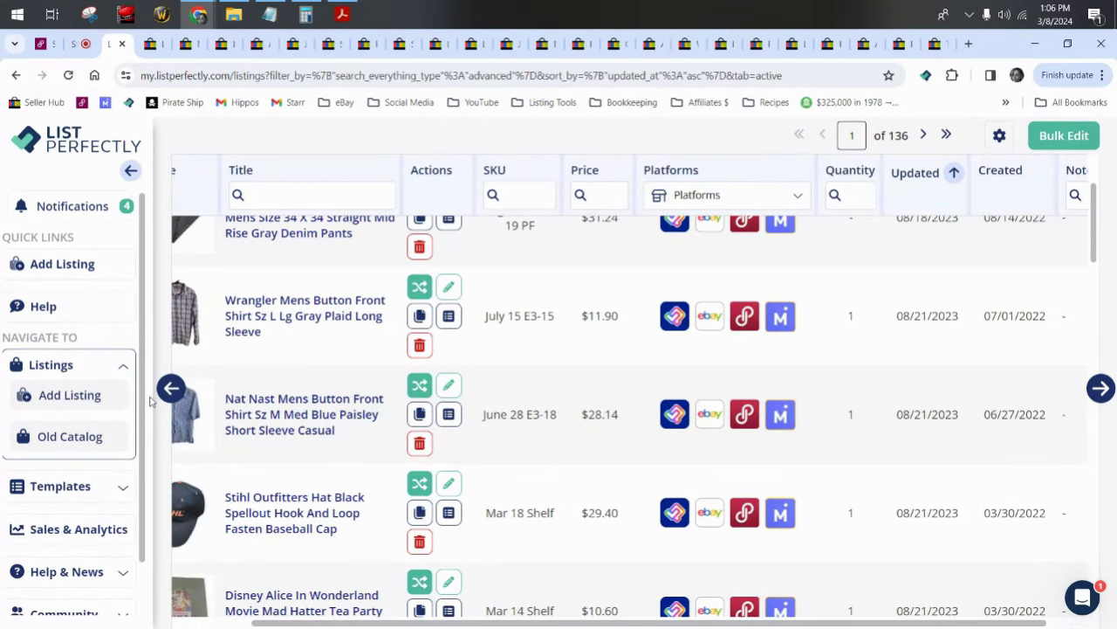
{"action": "left_click", "coordinate": [171, 387]}
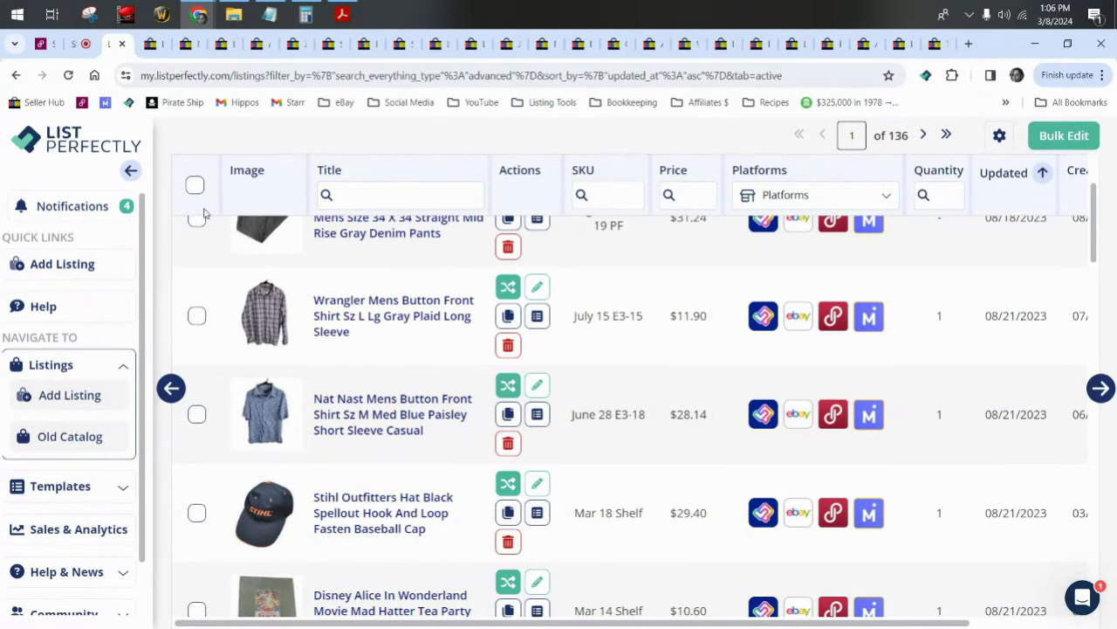
{"action": "scroll", "coordinate": [326, 264], "scroll_direction": "up", "scroll_amount": 4}
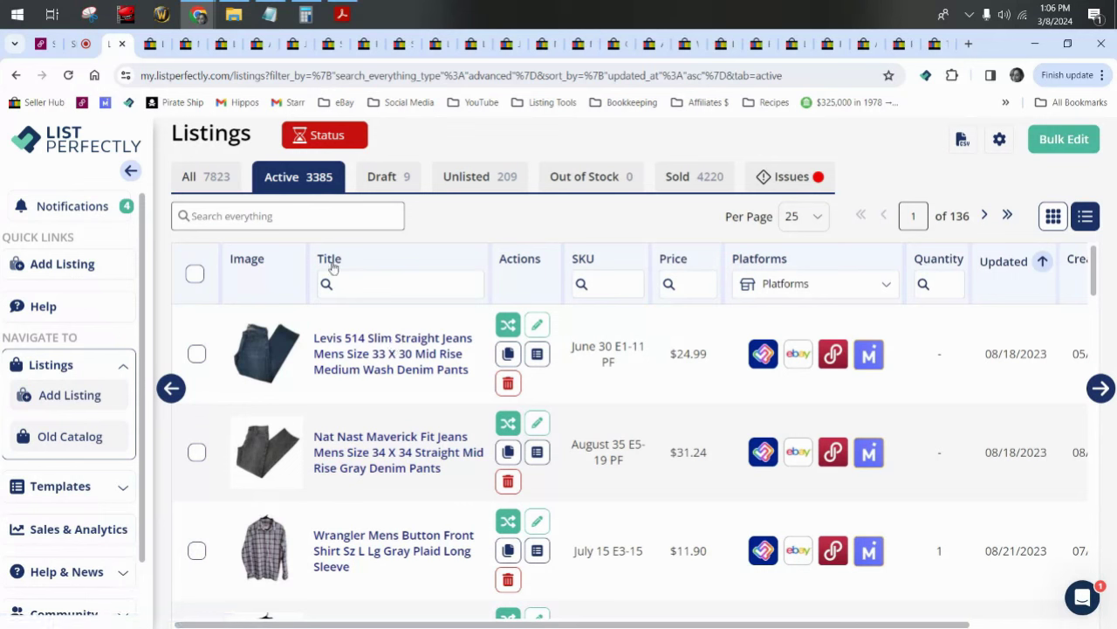
Show all listings and filter them by the SOLD platform status
{"action": "left_click", "coordinate": [206, 176]}
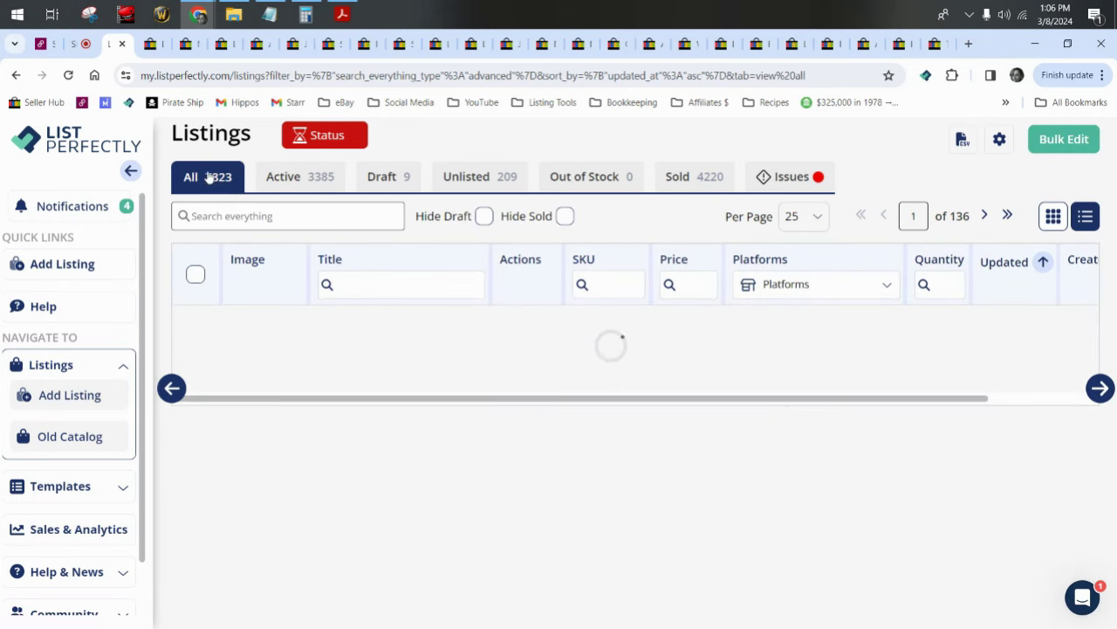
{"action": "left_click", "coordinate": [768, 285]}
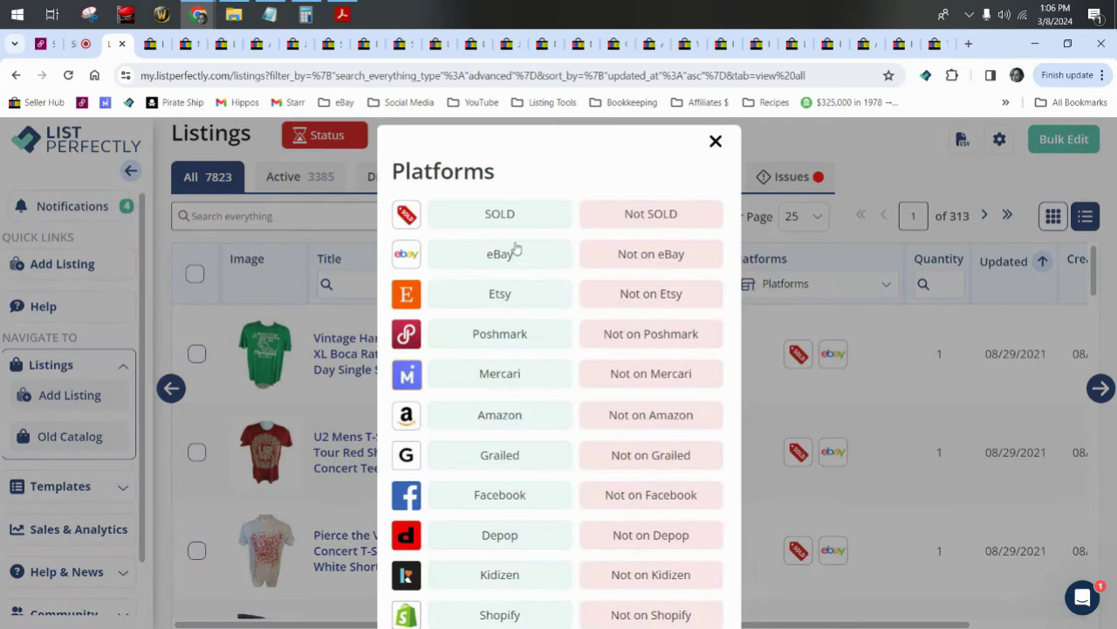
{"action": "left_click", "coordinate": [502, 216]}
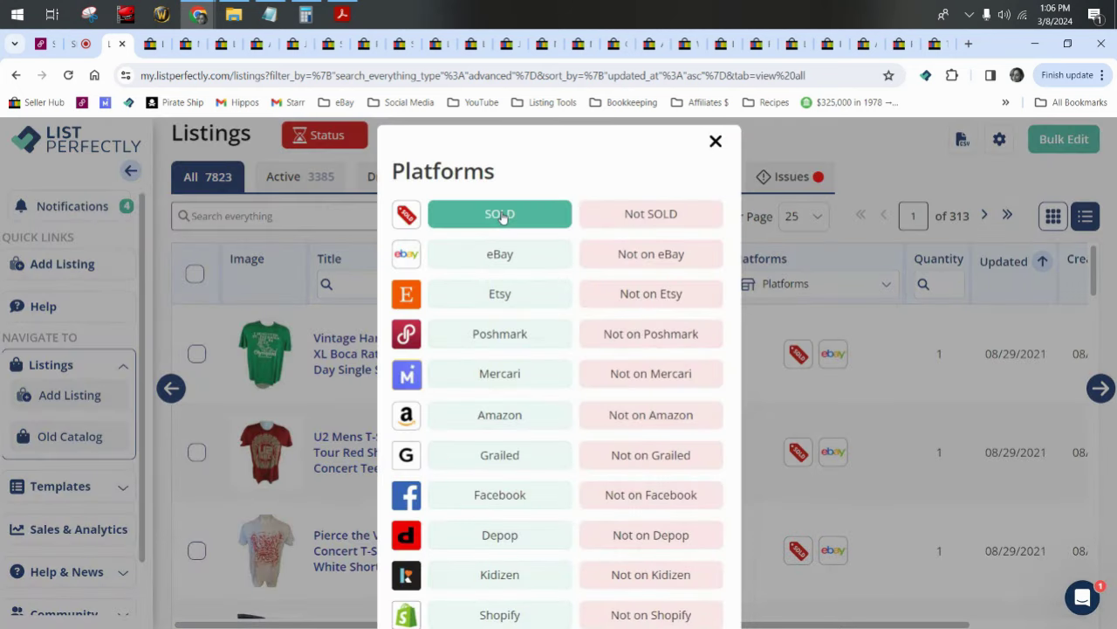
{"action": "left_click", "coordinate": [715, 142]}
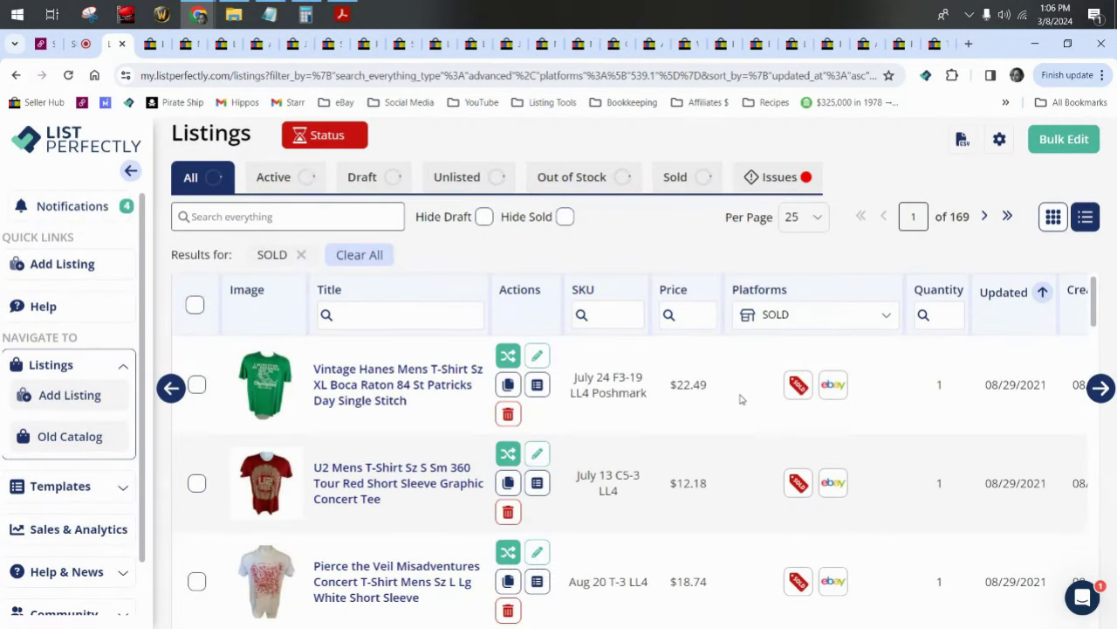
Narrow the sold listings to SKUs containing "clearance" and review which platforms the items sold on
{"action": "left_click", "coordinate": [609, 312]}
{"action": "type", "text": "clearance"}
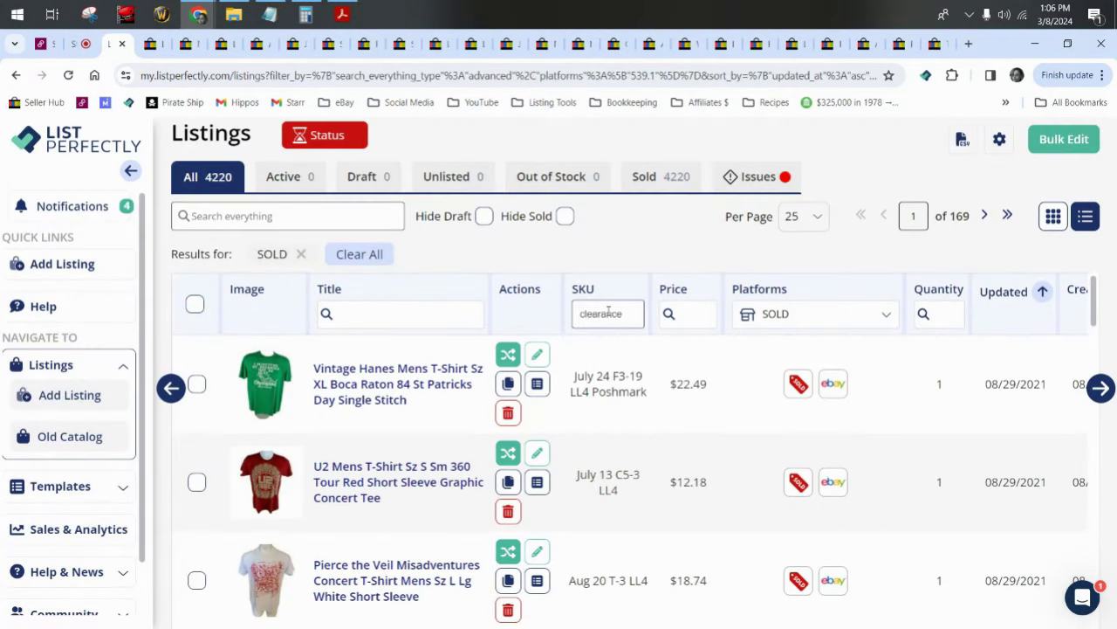
{"action": "key", "text": "Return"}
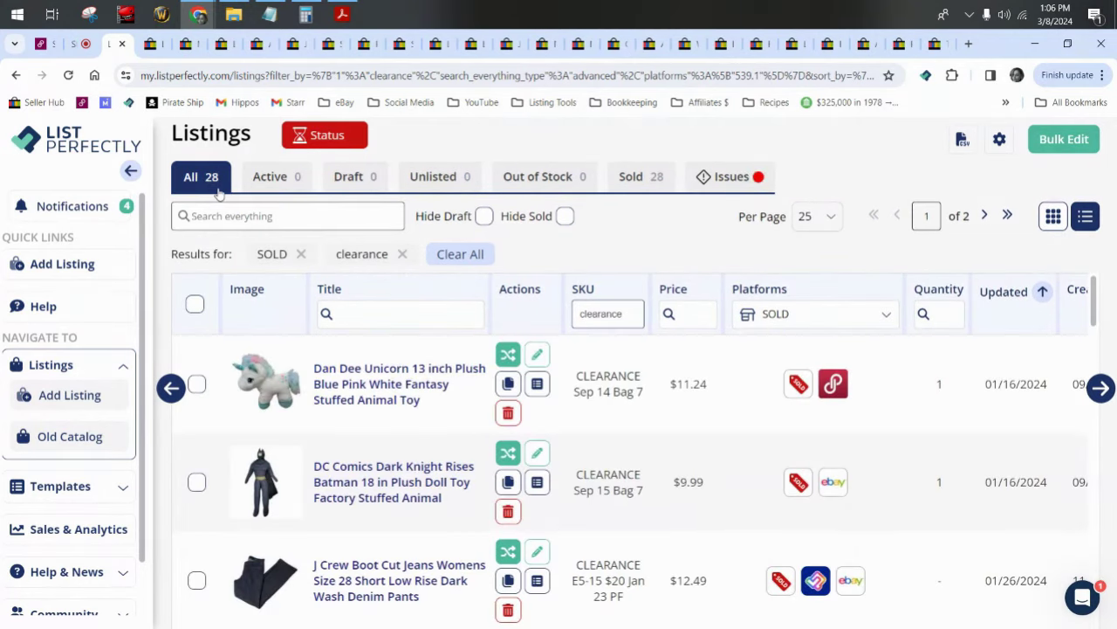
{"action": "left_click_drag", "start_coordinate": [1095, 293], "coordinate": [1113, 139]}
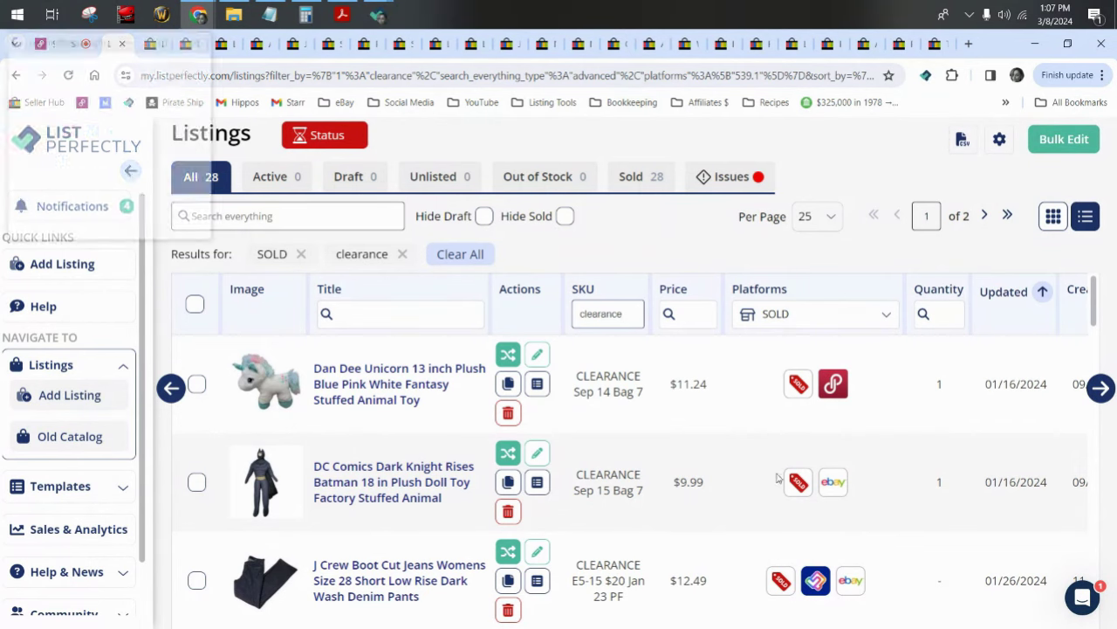
{"action": "scroll", "coordinate": [807, 585], "scroll_direction": "down", "scroll_amount": 3}
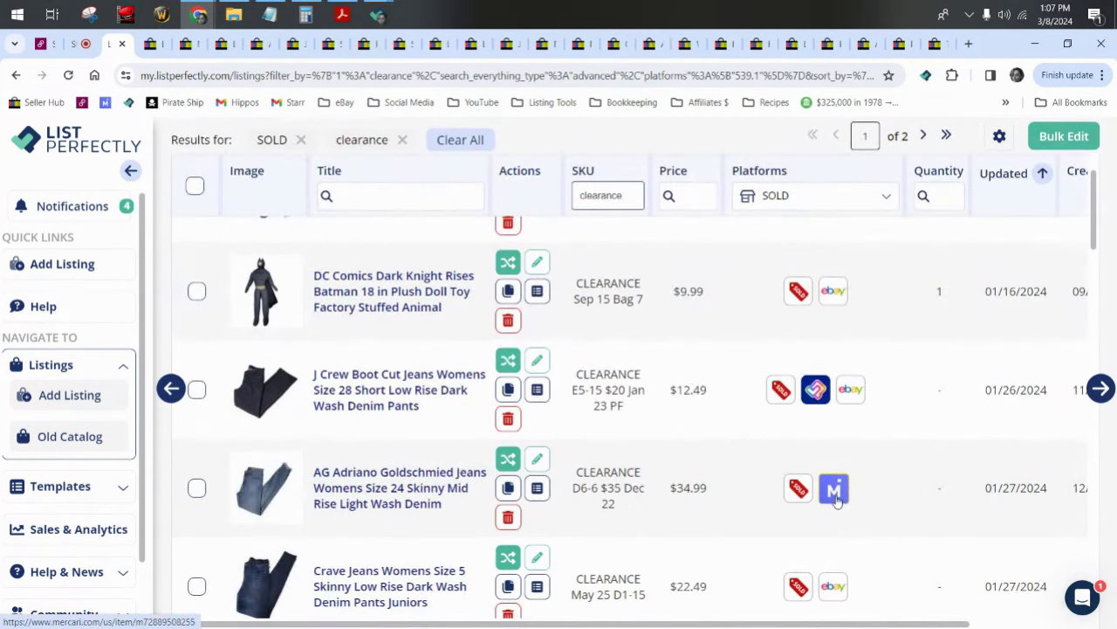
{"action": "scroll", "coordinate": [832, 484], "scroll_direction": "up", "scroll_amount": 5}
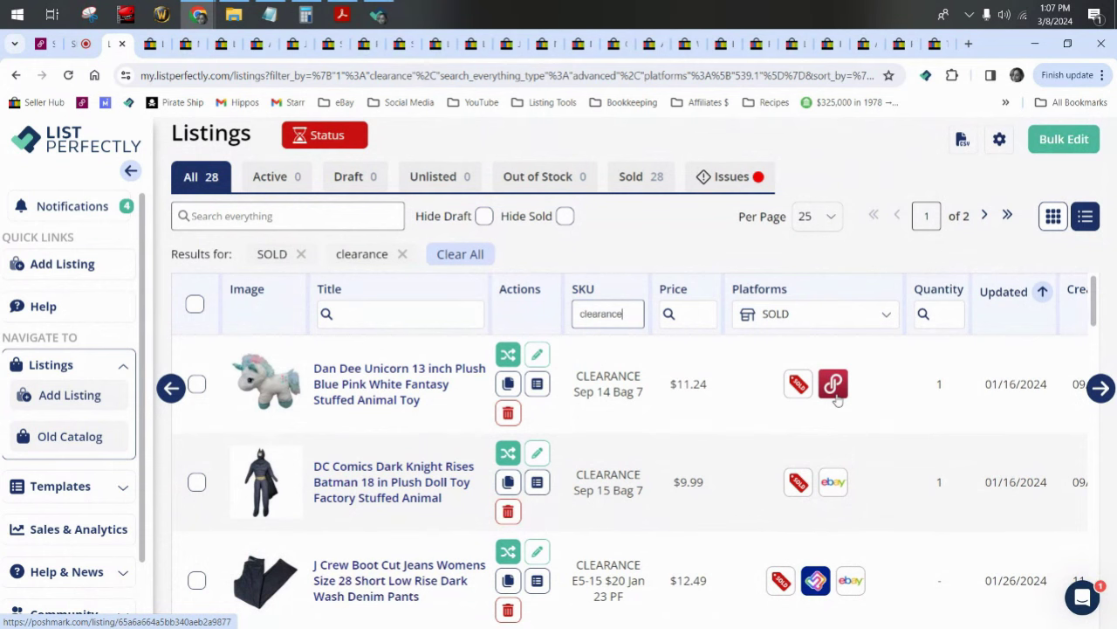
Examine the platforms, prices and Updated dates of the sold clearance listings on the first results page
{"action": "scroll", "coordinate": [838, 400], "scroll_direction": "down", "scroll_amount": 7}
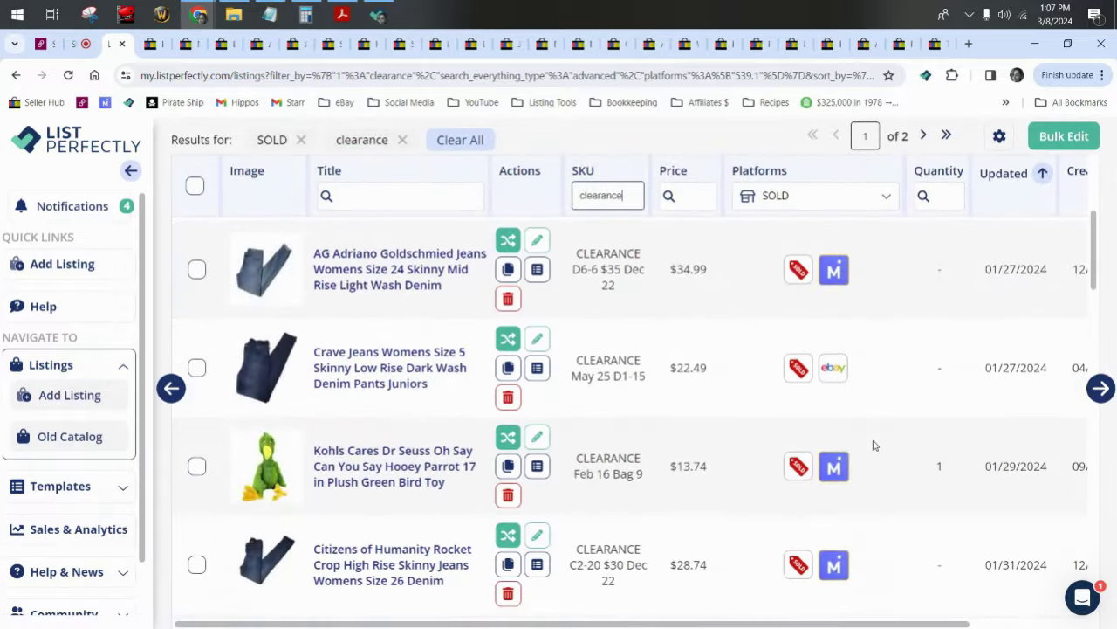
{"action": "scroll", "coordinate": [857, 410], "scroll_direction": "down", "scroll_amount": 5}
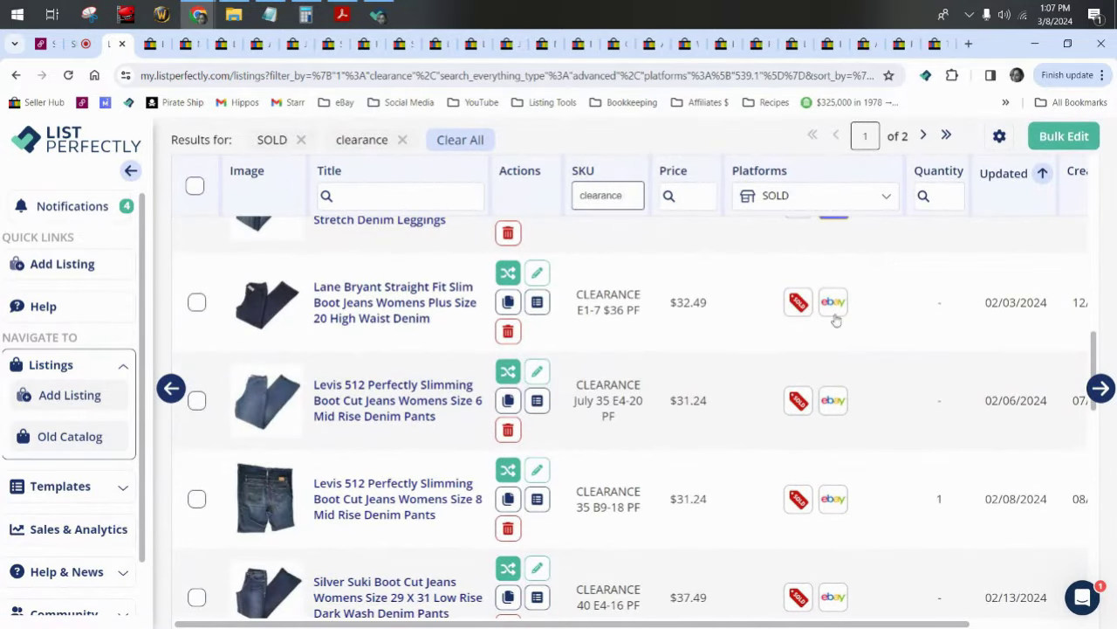
{"action": "scroll", "coordinate": [836, 308], "scroll_direction": "down", "scroll_amount": 3}
{"action": "scroll", "coordinate": [838, 339], "scroll_direction": "down", "scroll_amount": 5}
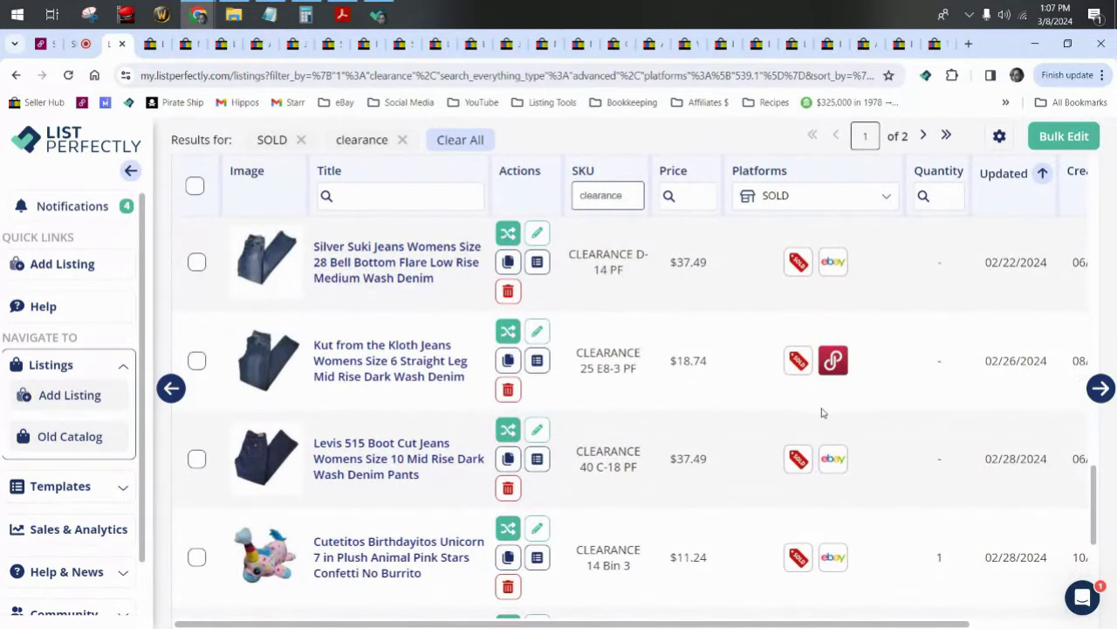
{"action": "scroll", "coordinate": [851, 408], "scroll_direction": "down", "scroll_amount": 2}
{"action": "scroll", "coordinate": [822, 418], "scroll_direction": "down", "scroll_amount": 3}
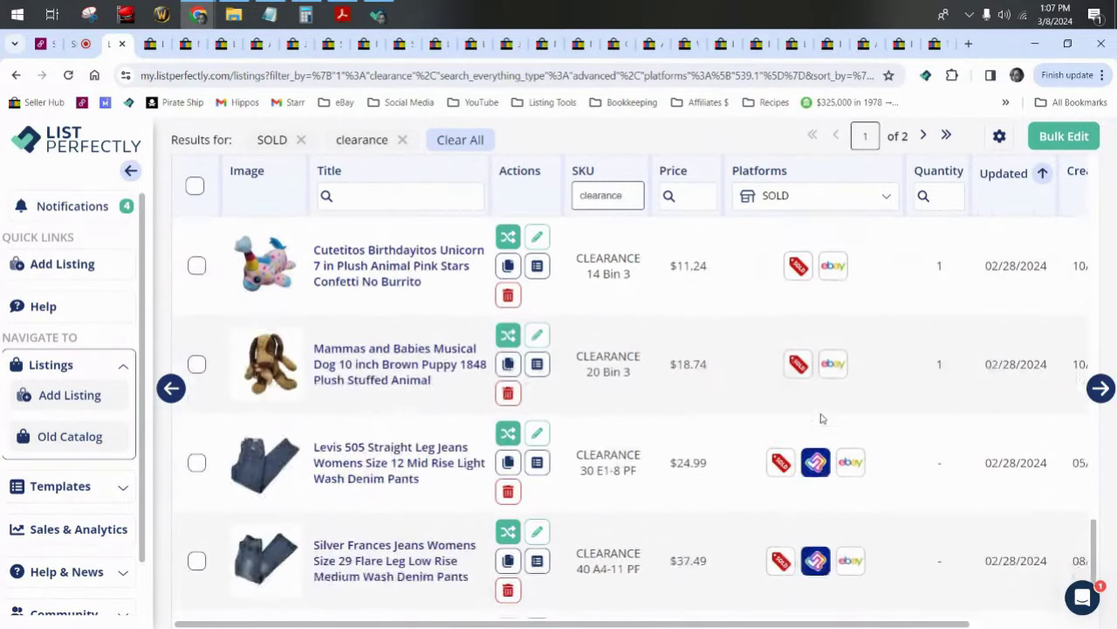
{"action": "scroll", "coordinate": [827, 436], "scroll_direction": "up", "scroll_amount": 15}
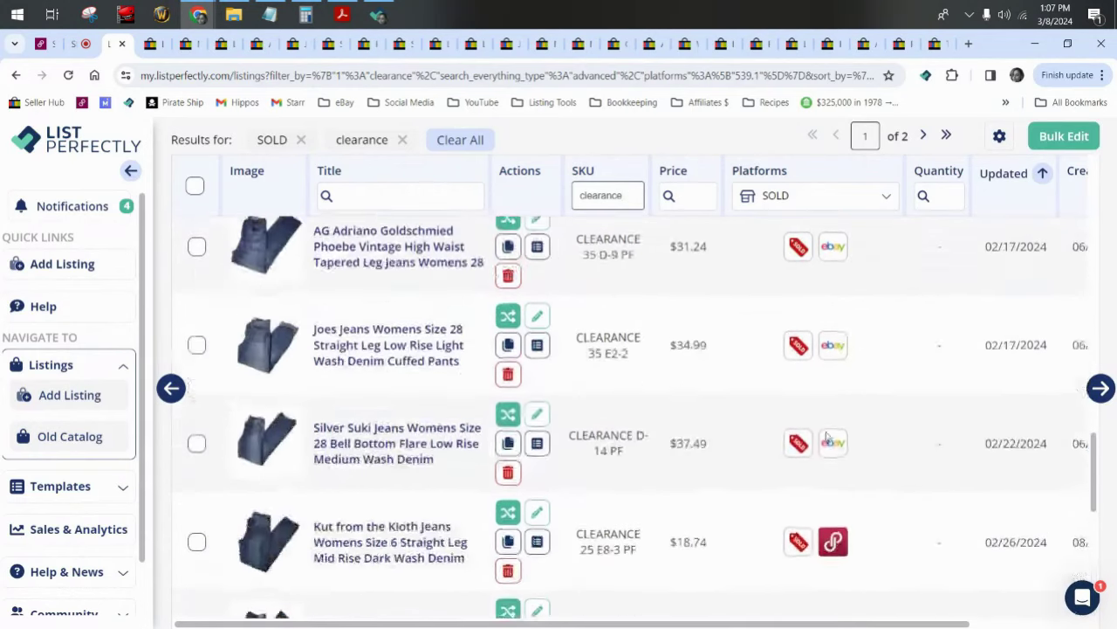
{"action": "scroll", "coordinate": [828, 437], "scroll_direction": "up", "scroll_amount": 3}
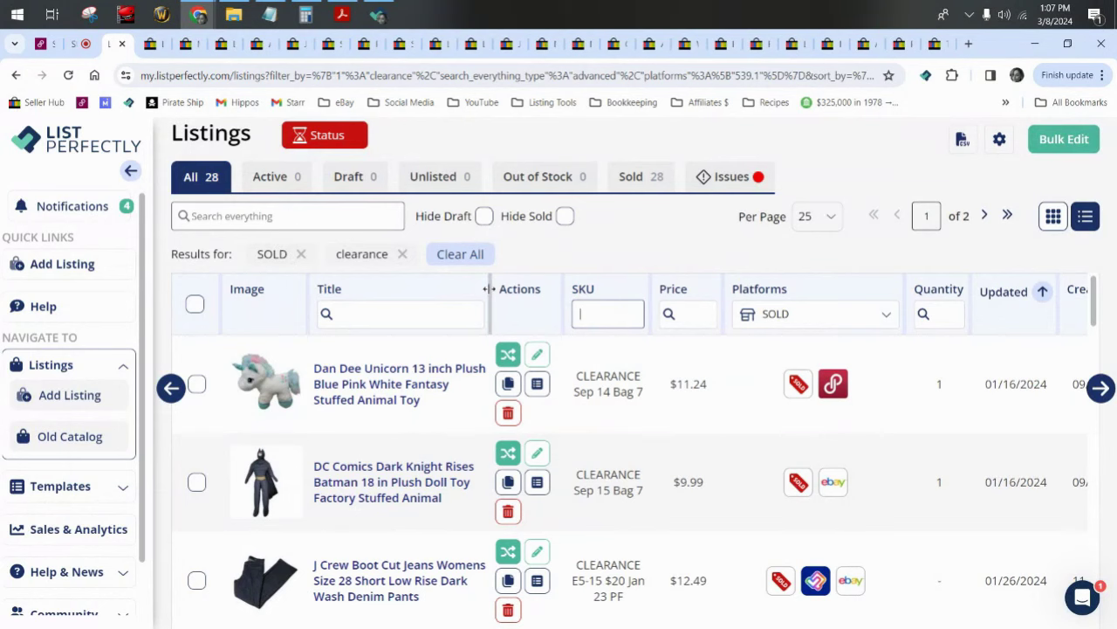
Remove the SOLD filter, keep only SKUs containing "clearance", and review the listings' platforms, prices and Updated dates
{"action": "scroll", "coordinate": [723, 417], "scroll_direction": "down", "scroll_amount": 2}
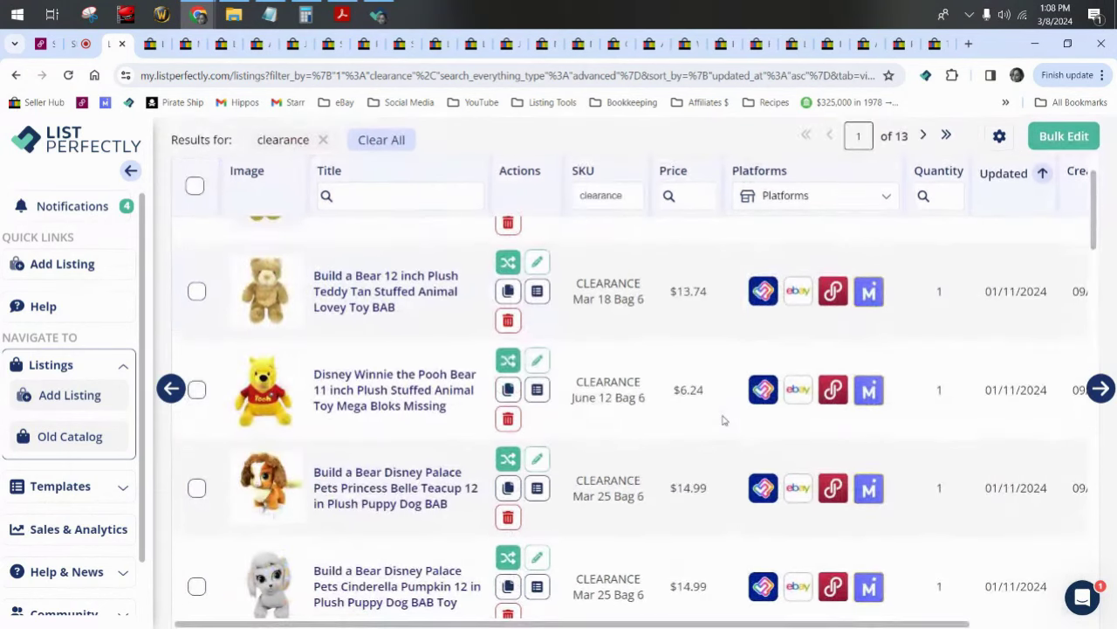
{"action": "scroll", "coordinate": [723, 421], "scroll_direction": "down", "scroll_amount": 10}
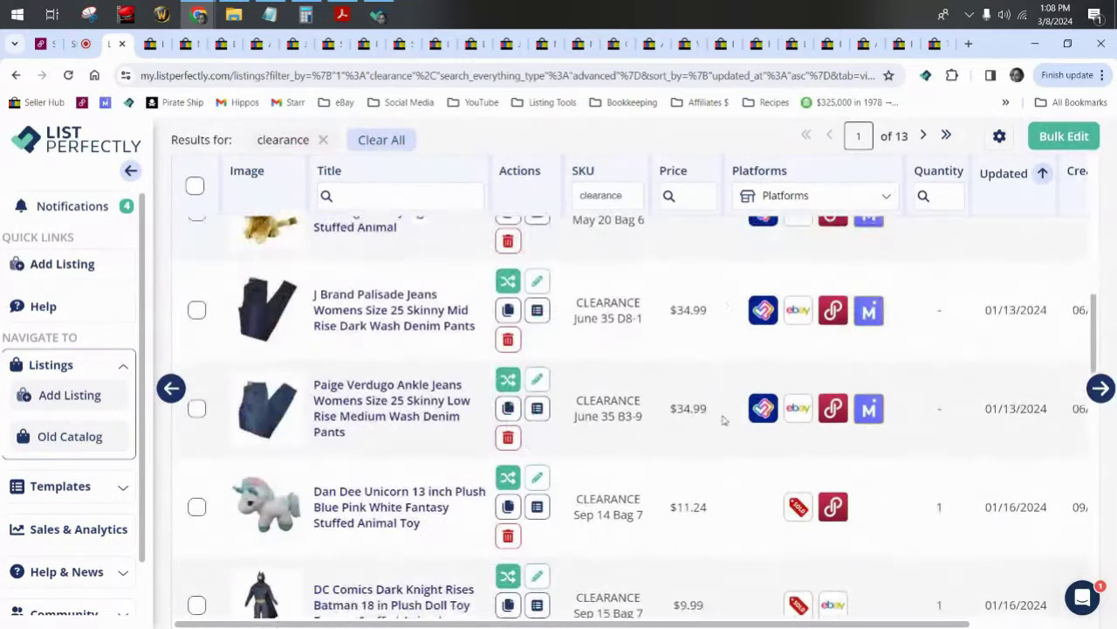
{"action": "scroll", "coordinate": [723, 421], "scroll_direction": "down", "scroll_amount": 12}
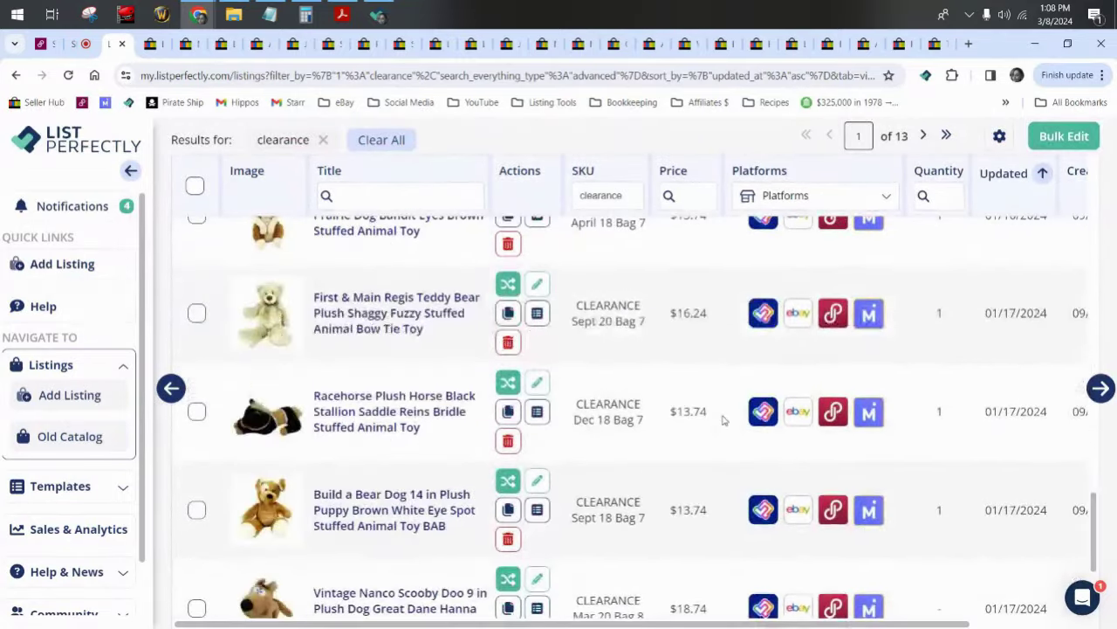
{"action": "scroll", "coordinate": [723, 420], "scroll_direction": "up", "scroll_amount": 4}
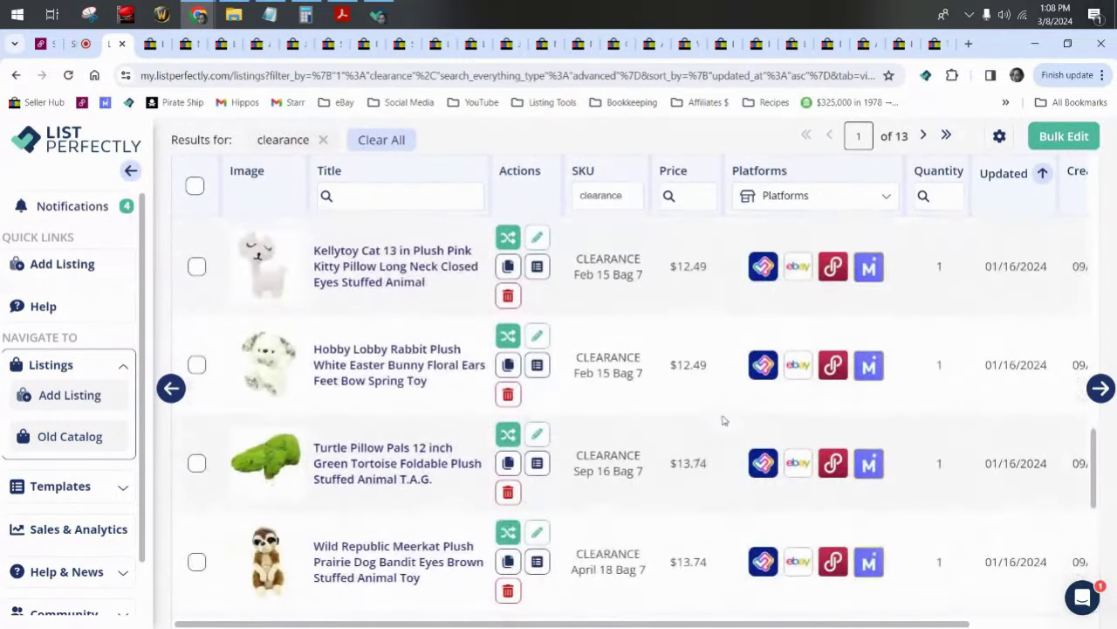
{"action": "scroll", "coordinate": [668, 439], "scroll_direction": "down", "scroll_amount": 4}
{"action": "scroll", "coordinate": [663, 440], "scroll_direction": "up", "scroll_amount": 9}
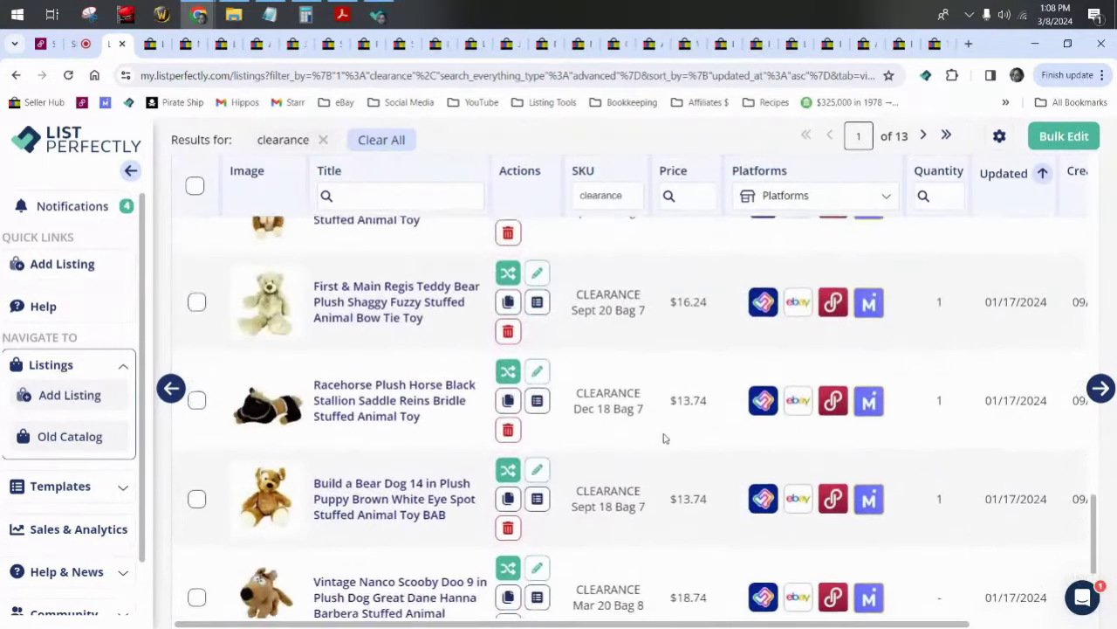
{"action": "scroll", "coordinate": [663, 439], "scroll_direction": "up", "scroll_amount": 10}
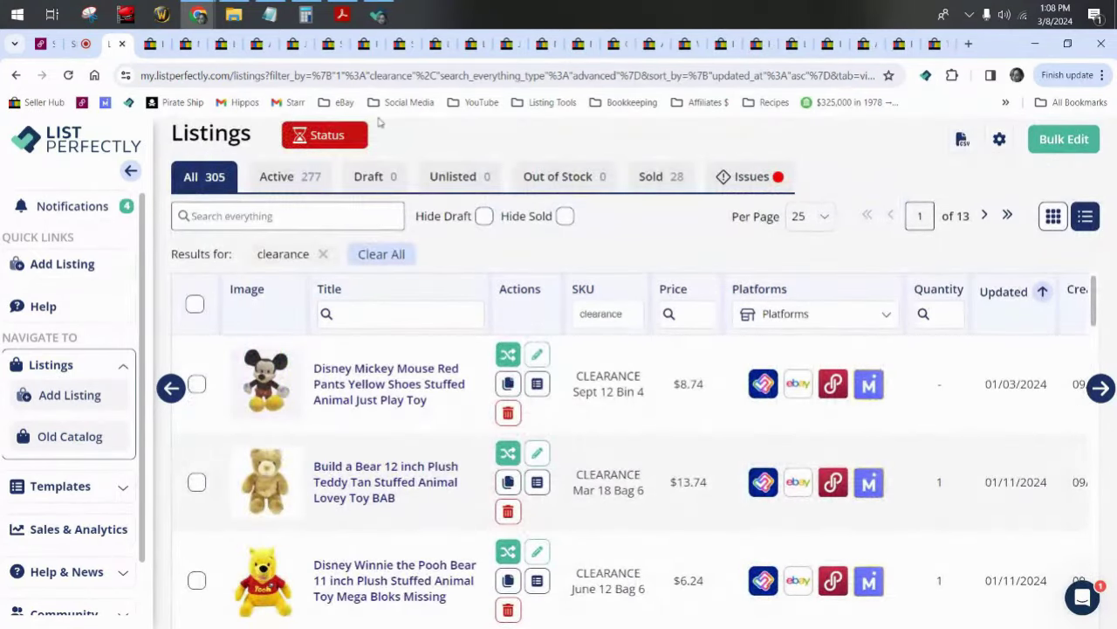
Switch to the open eBay page of the sold Silver Suki size 28 bell bottom jeans
{"action": "left_click", "coordinate": [329, 46]}
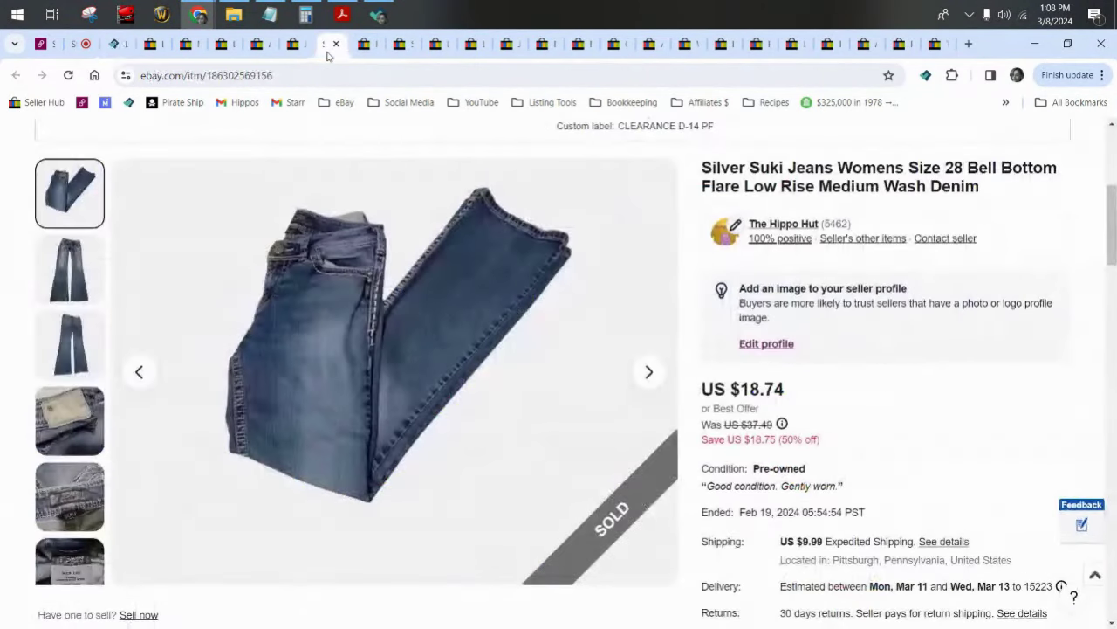